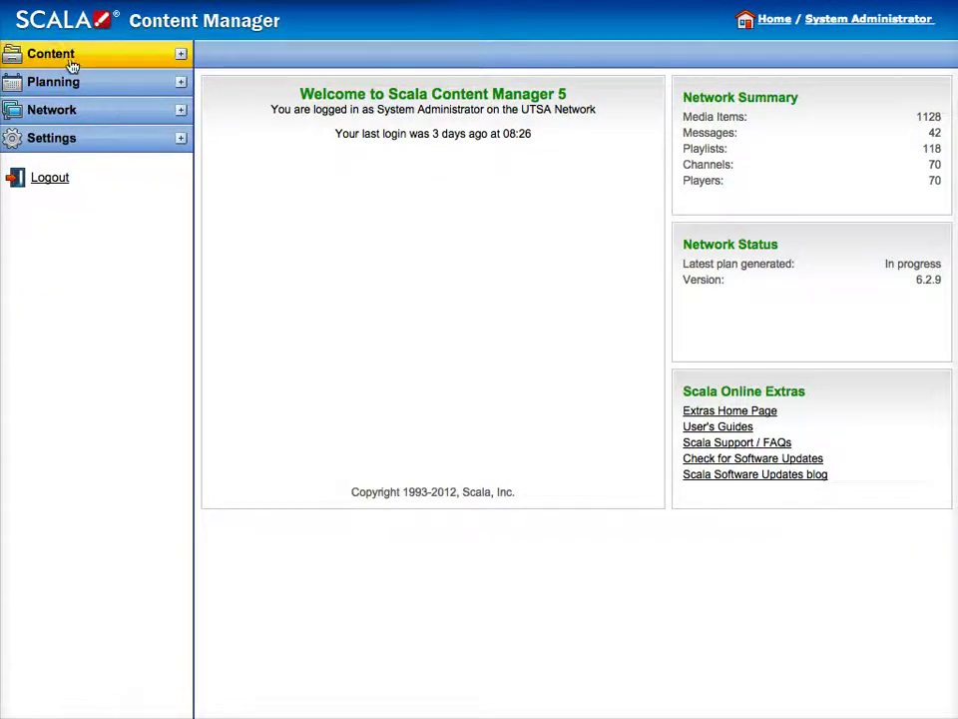
# Step: Open the media library under Content and launch the file uploader
pyautogui.click(182, 56)
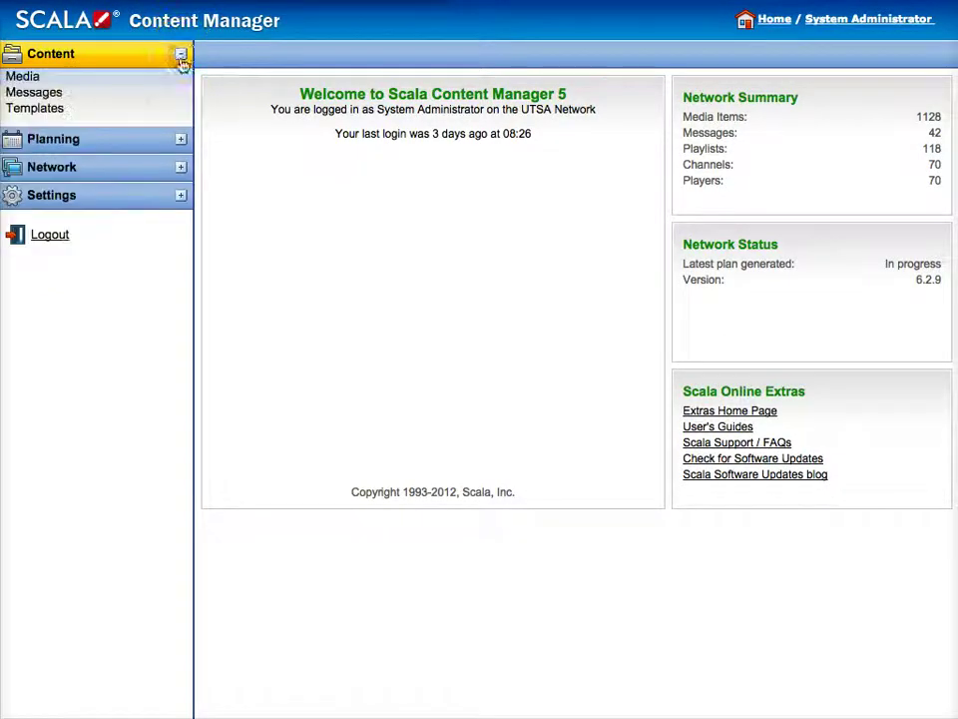
pyautogui.click(22, 76)
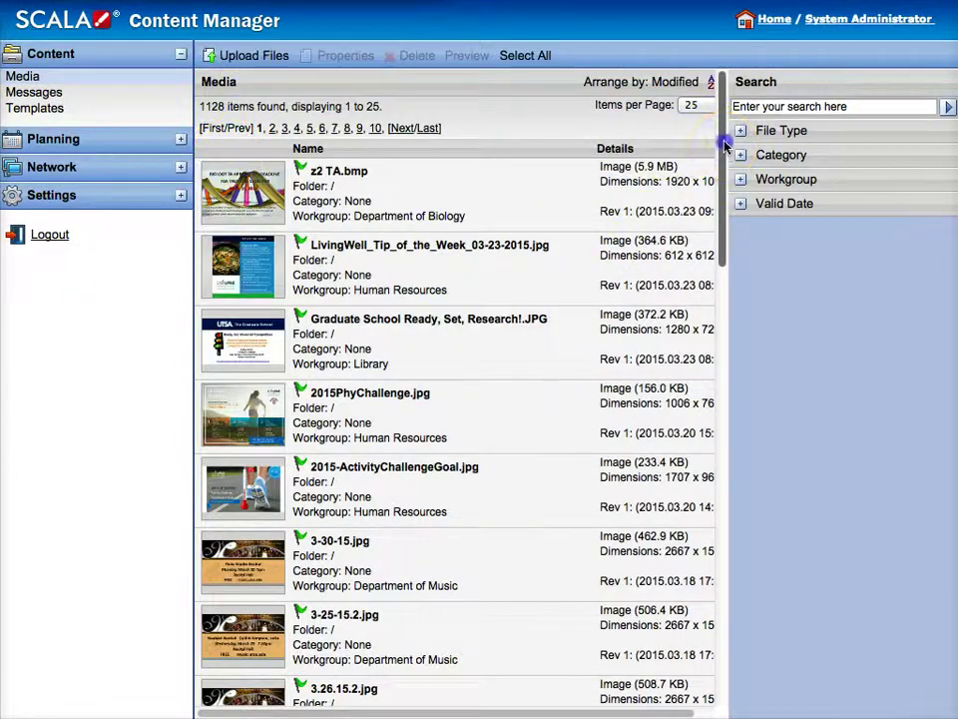
pyautogui.moveTo(726, 147)
pyautogui.mouseDown()
pyautogui.moveTo(719, 251)
pyautogui.moveTo(721, 133)
pyautogui.mouseUp()
pyautogui.click(424, 174)
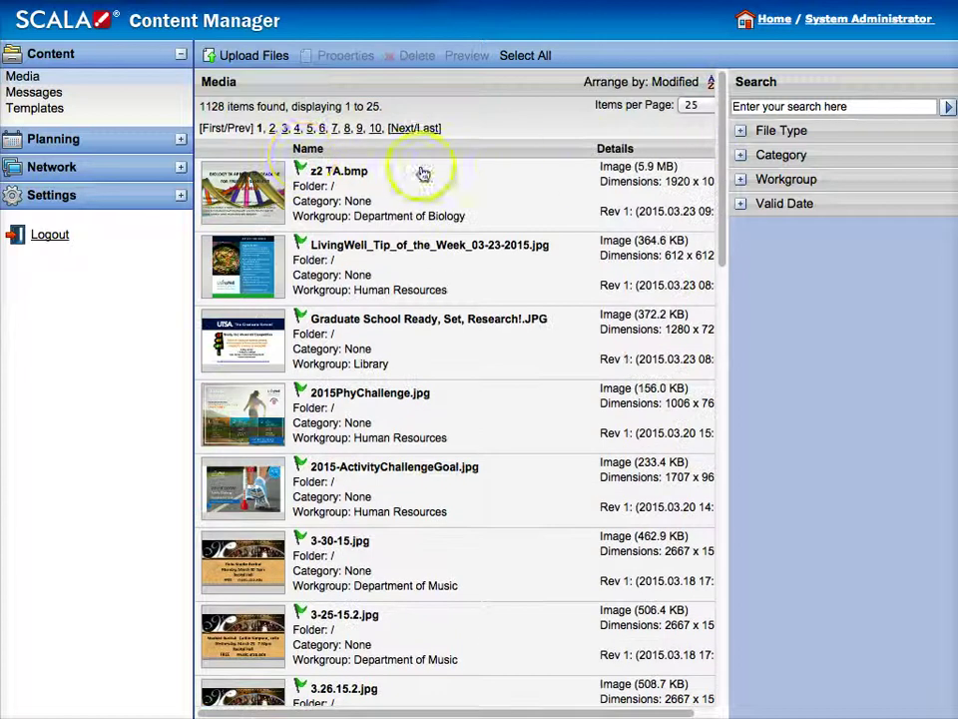
pyautogui.click(240, 56)
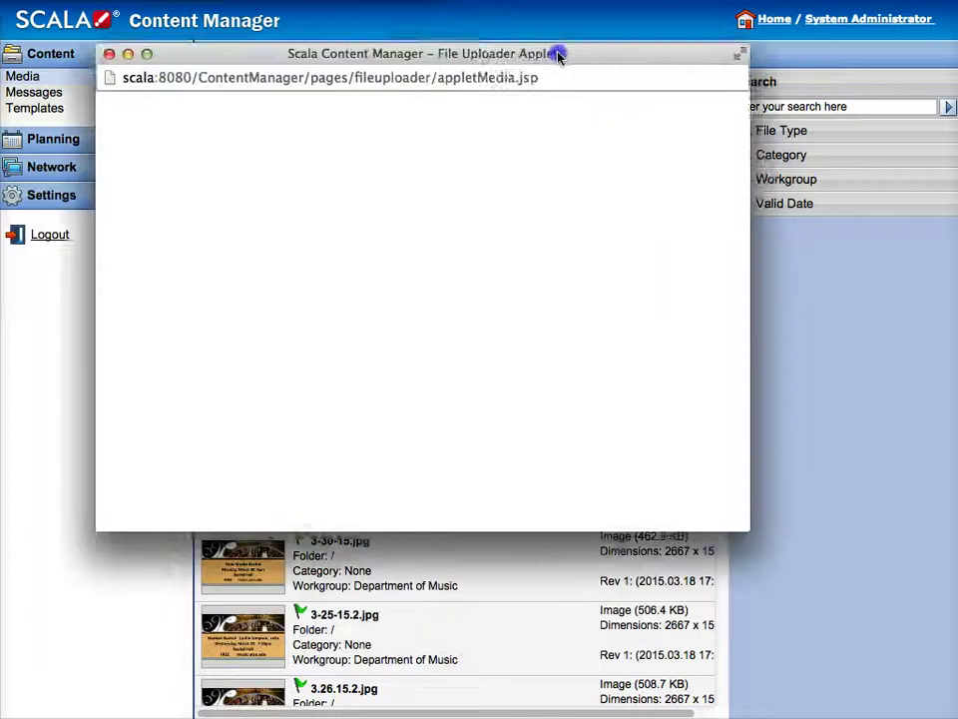
pyautogui.moveTo(553, 54); pyautogui.dragTo(597, 28)
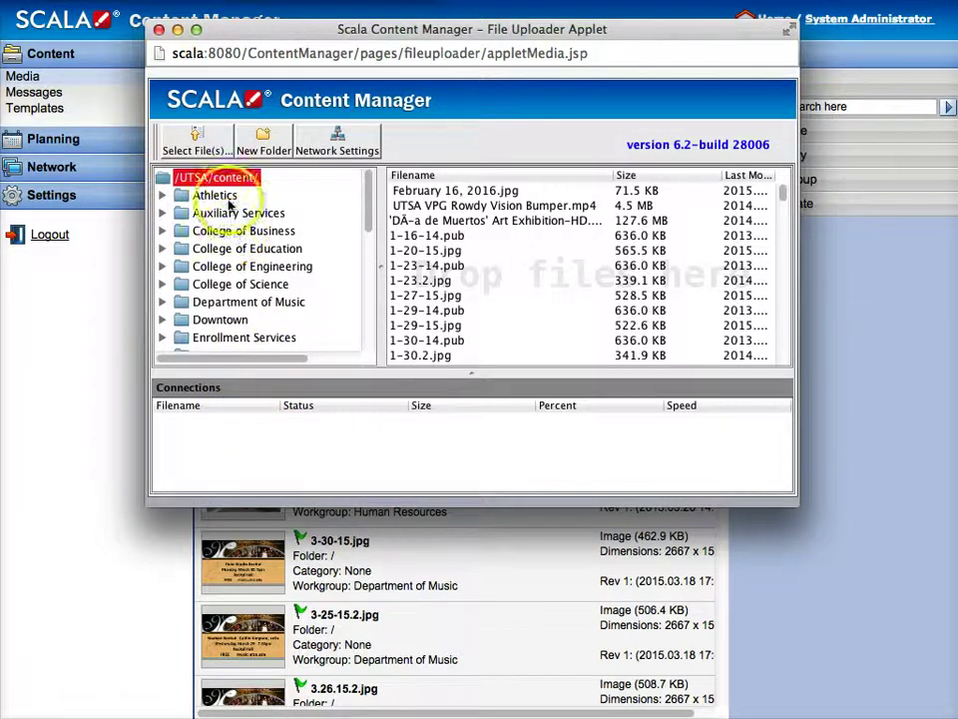
# Step: Upload Recyclemania March 23 2014.jpg from the Desktop to the /UTSA/content/ folder and close the uploader
pyautogui.click(199, 142)
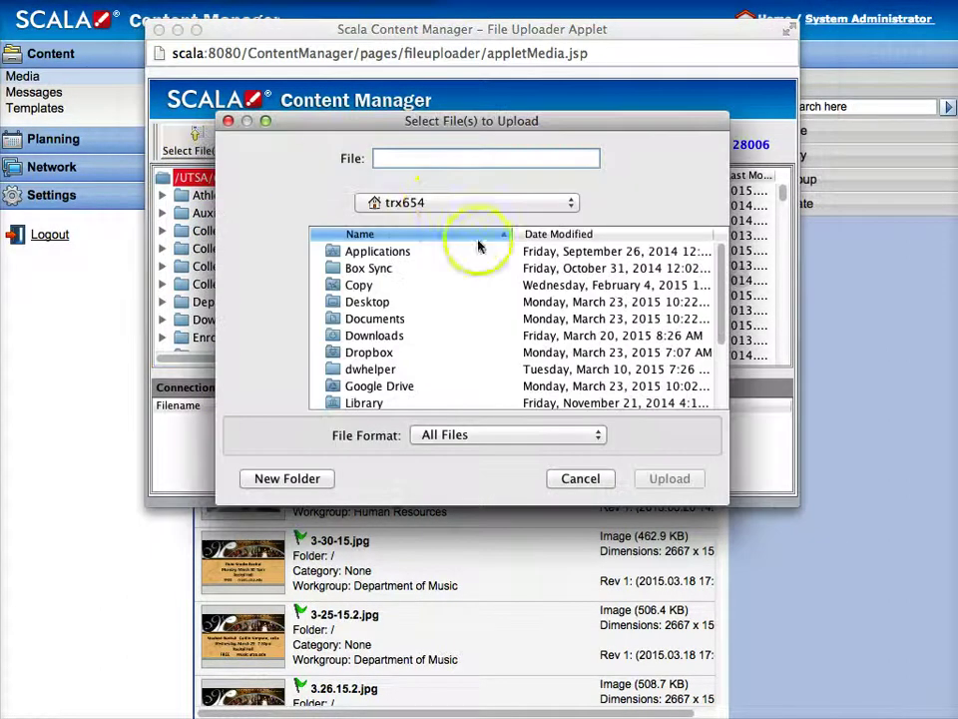
pyautogui.click(369, 308)
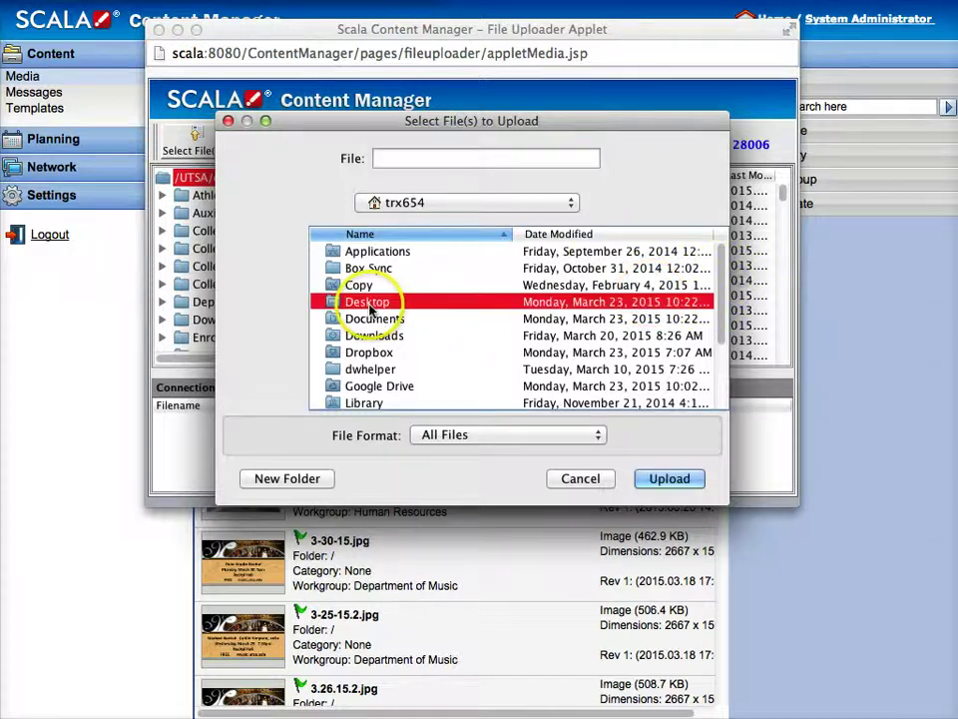
pyautogui.doubleClick(342, 303)
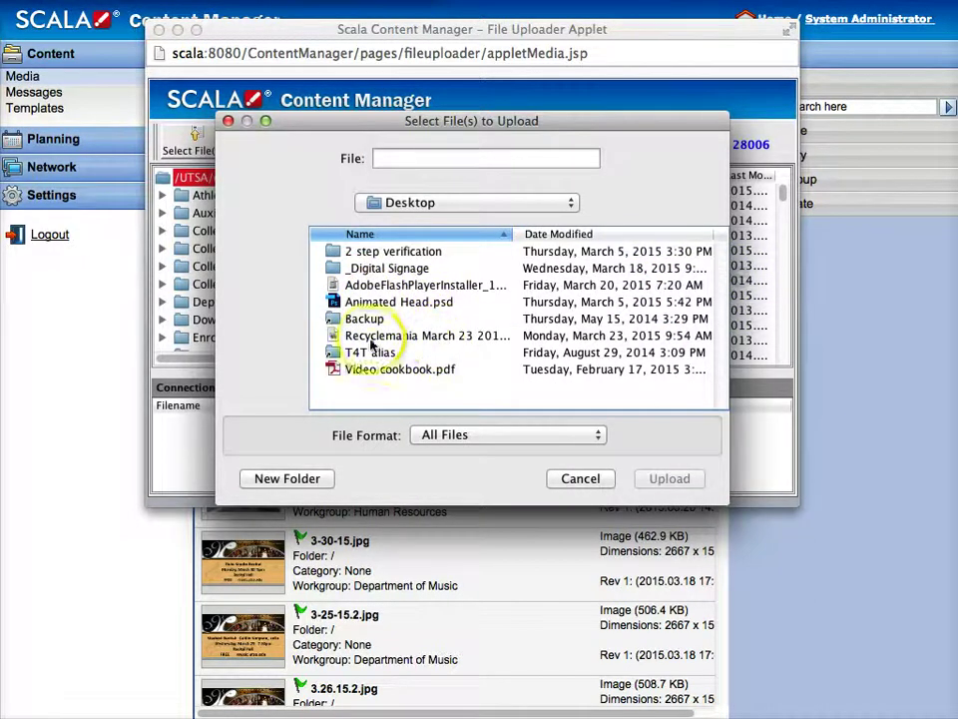
pyautogui.click(379, 337)
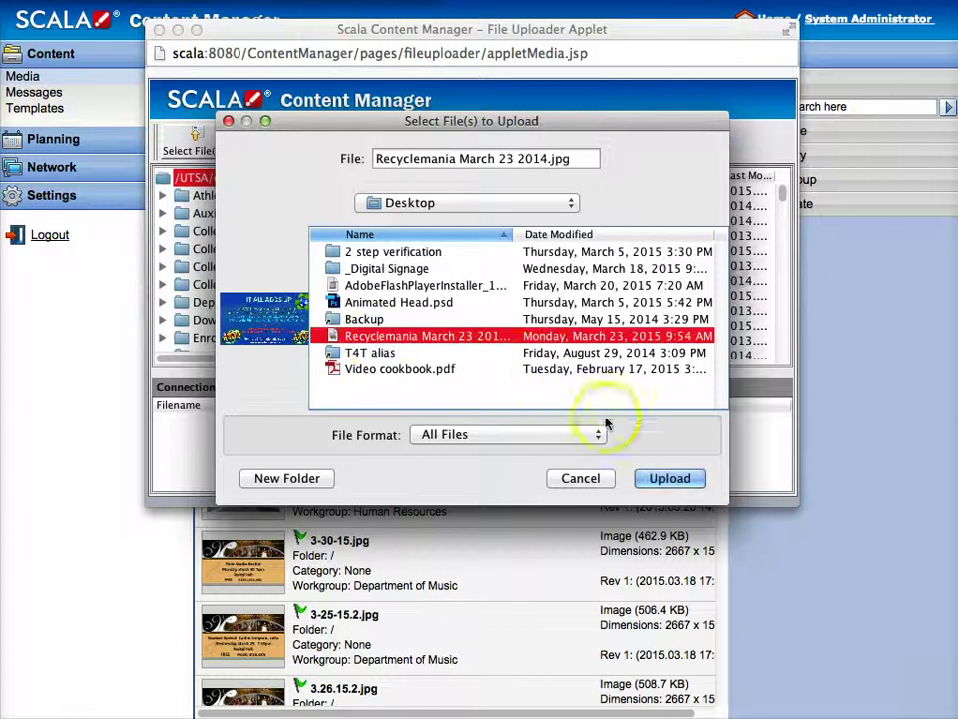
pyautogui.click(668, 481)
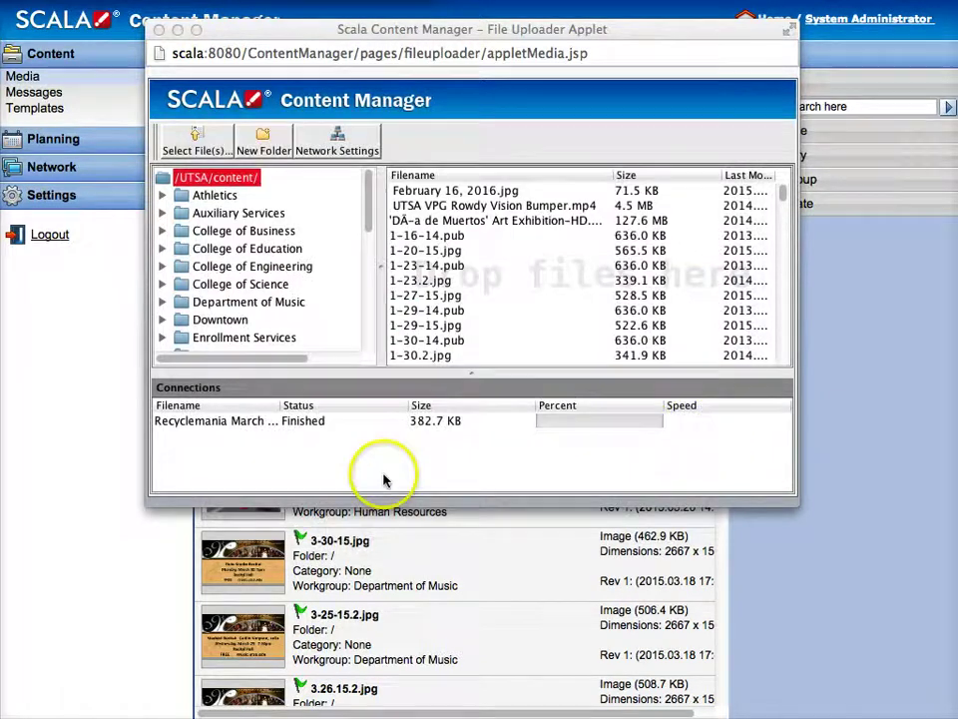
pyautogui.click(314, 420)
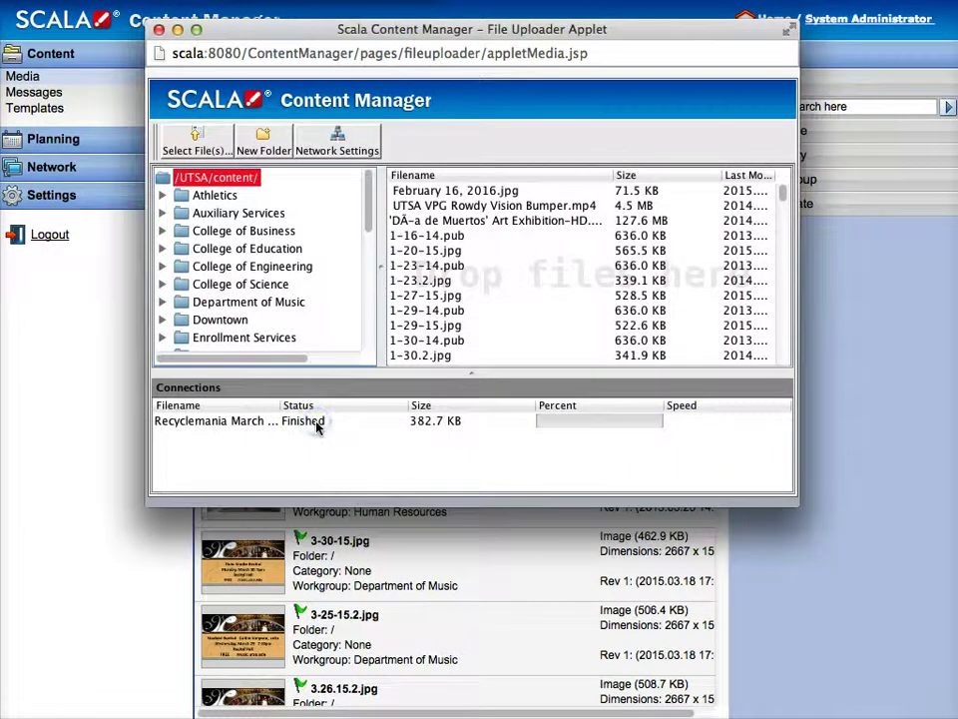
pyautogui.click(157, 31)
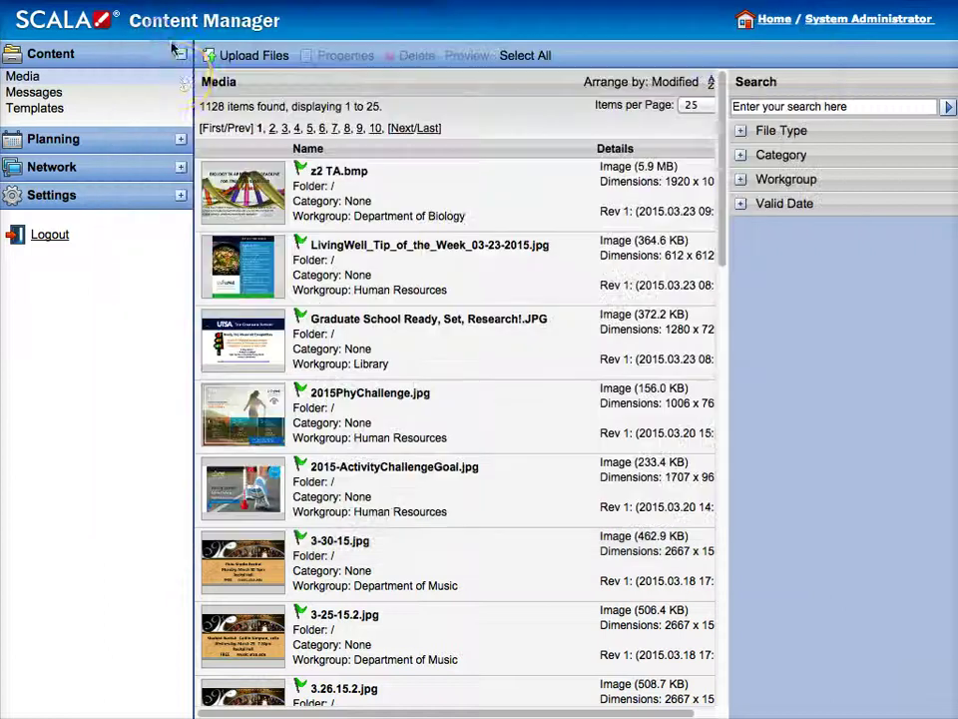
# Step: Refresh the media list and open the properties of Recyclemania March 23 2014.jpg
pyautogui.click(29, 78)
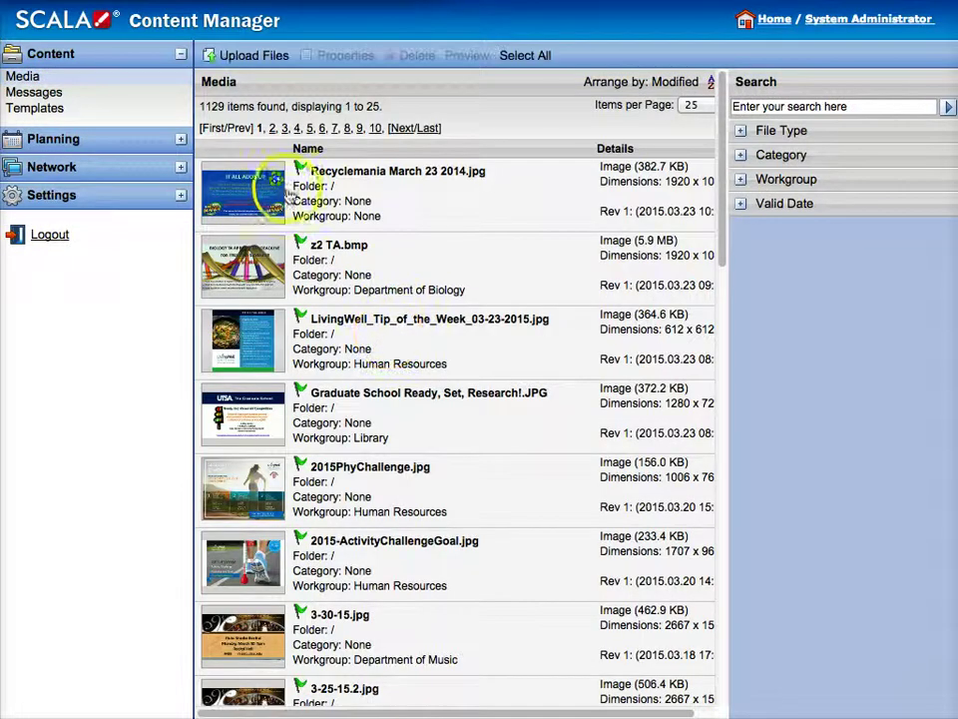
pyautogui.click(252, 192)
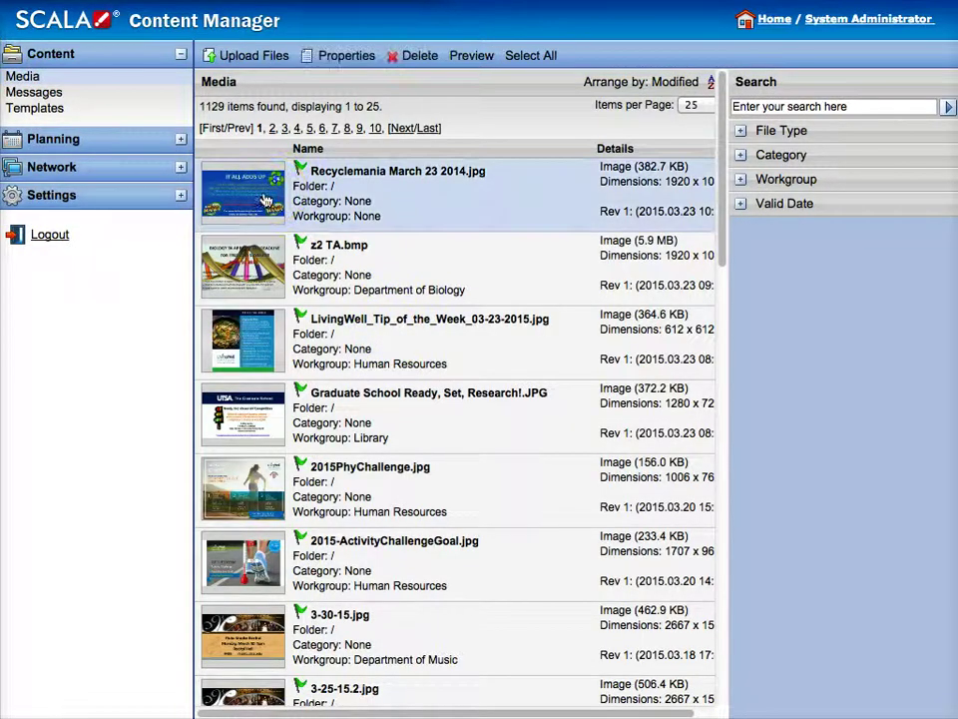
pyautogui.click(266, 194)
pyautogui.doubleClick(263, 196)
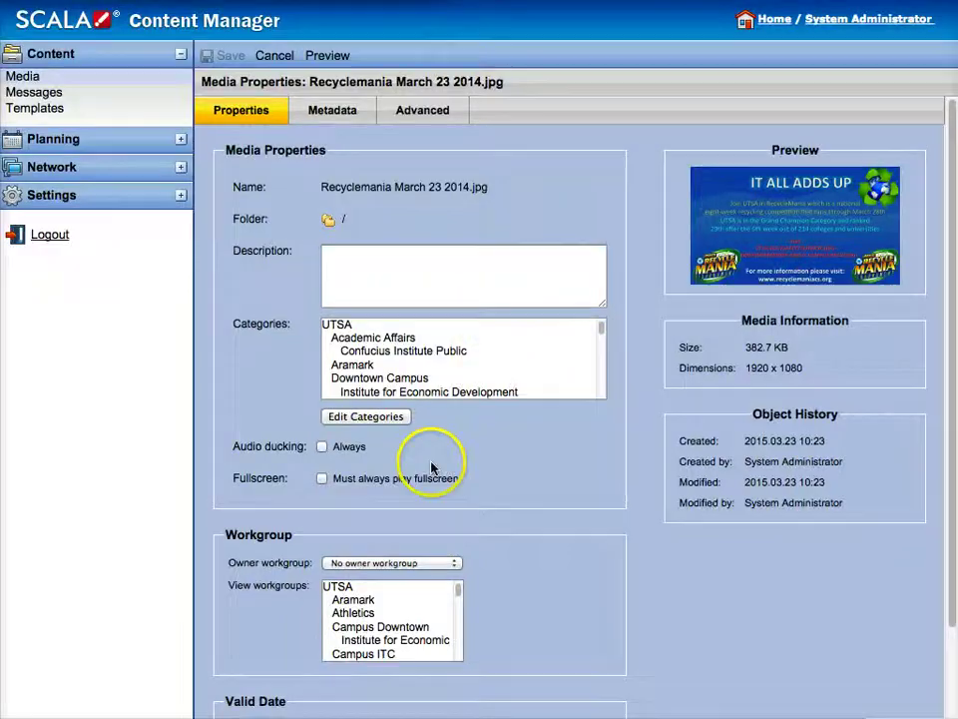
# Step: Give the image's valid date range an end date of 2015.03.30
pyautogui.scroll(-3, 938, 329)
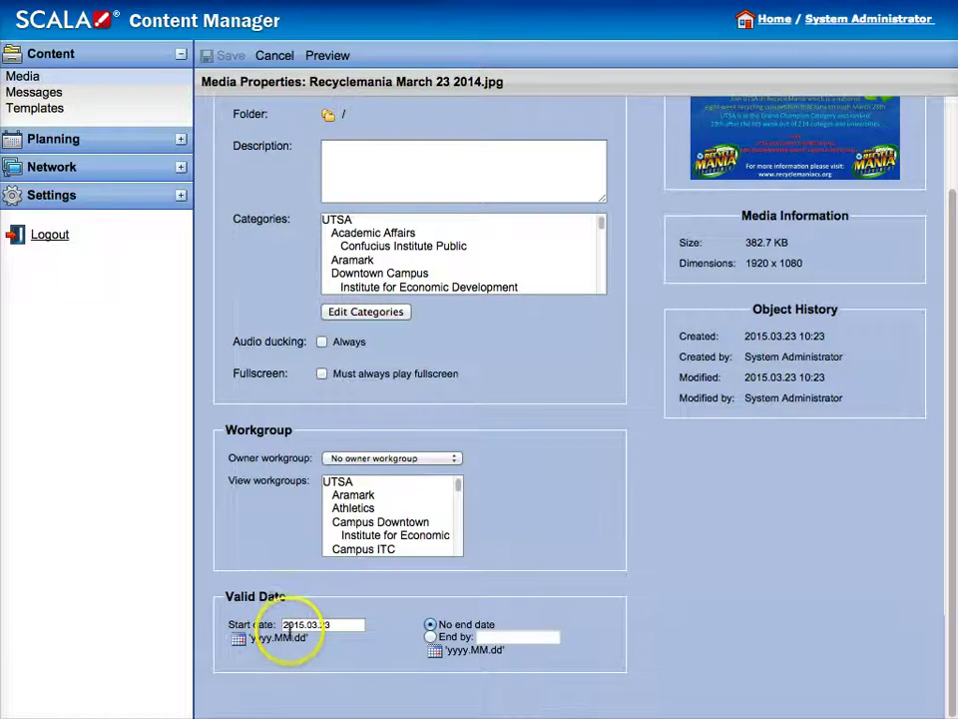
pyautogui.click(239, 640)
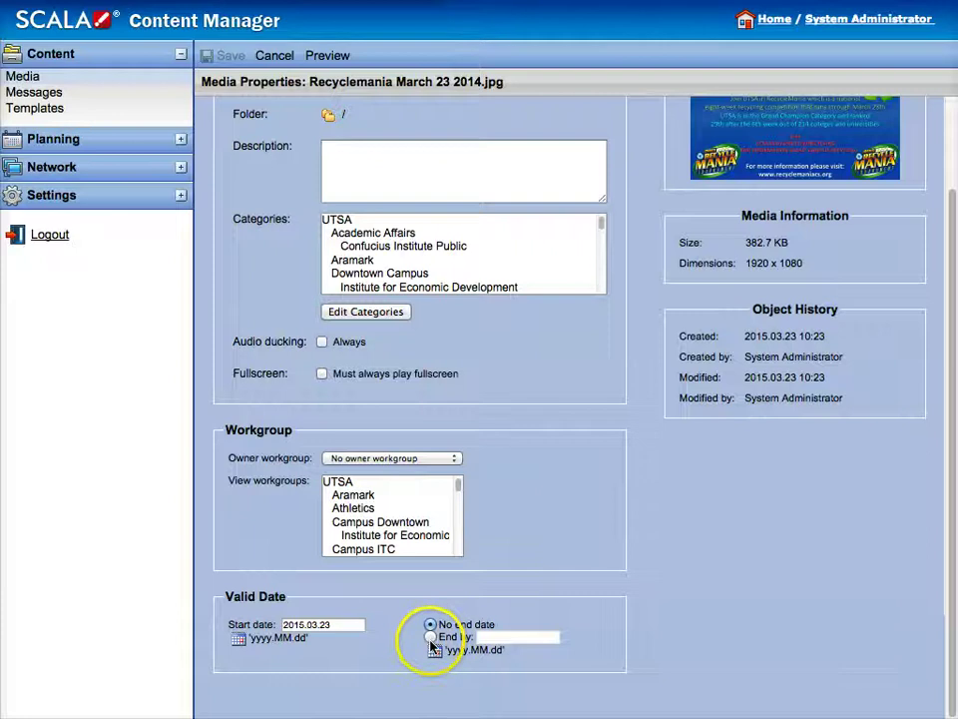
pyautogui.click(430, 637)
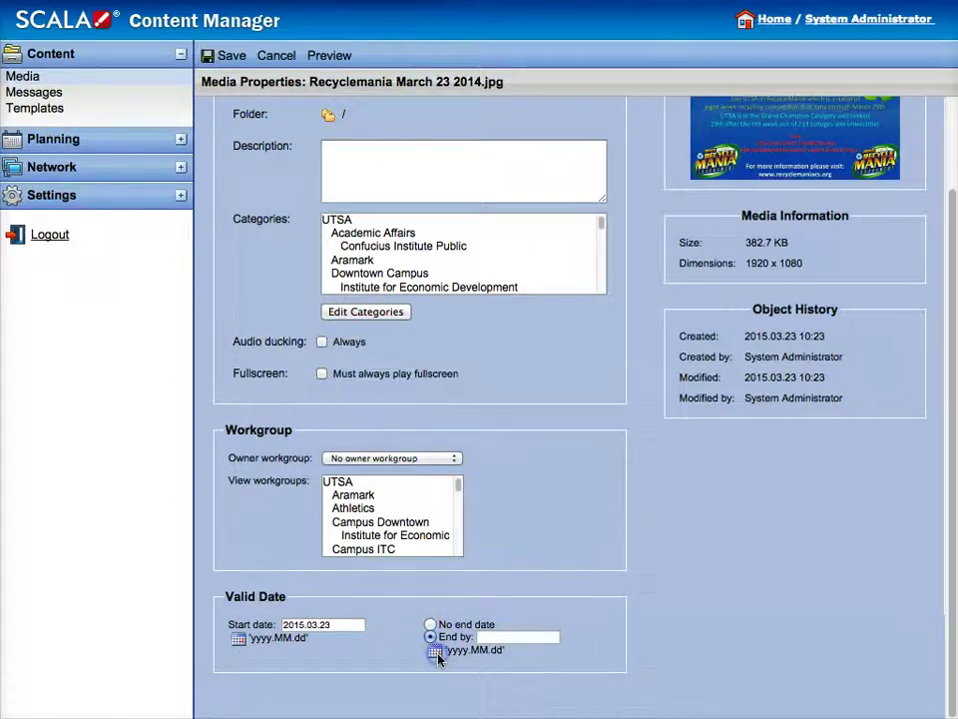
pyautogui.click(435, 652)
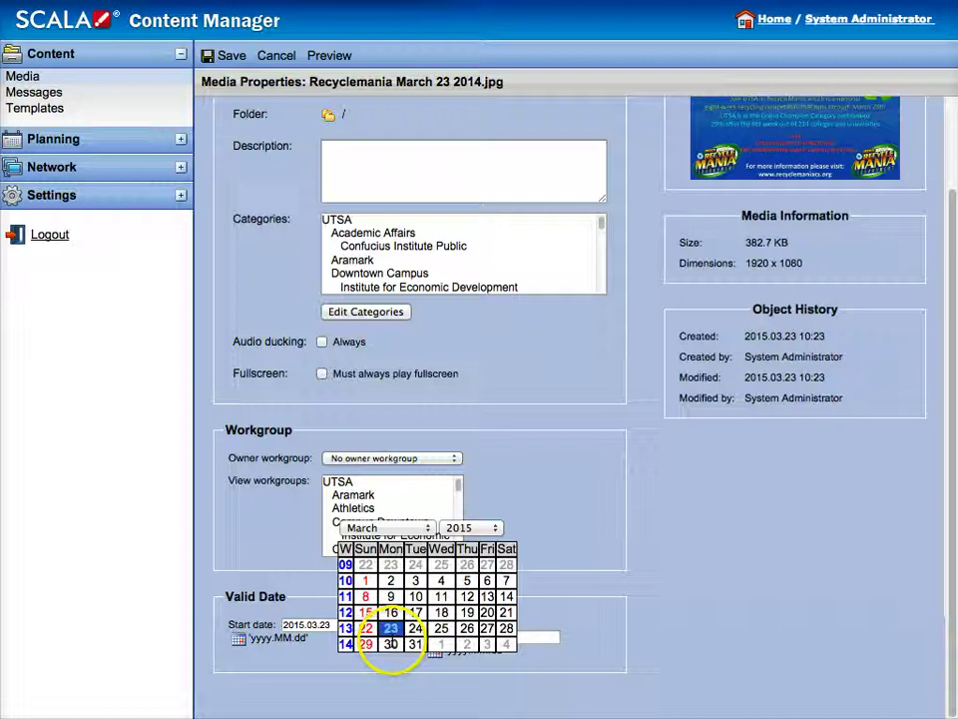
pyautogui.click(390, 643)
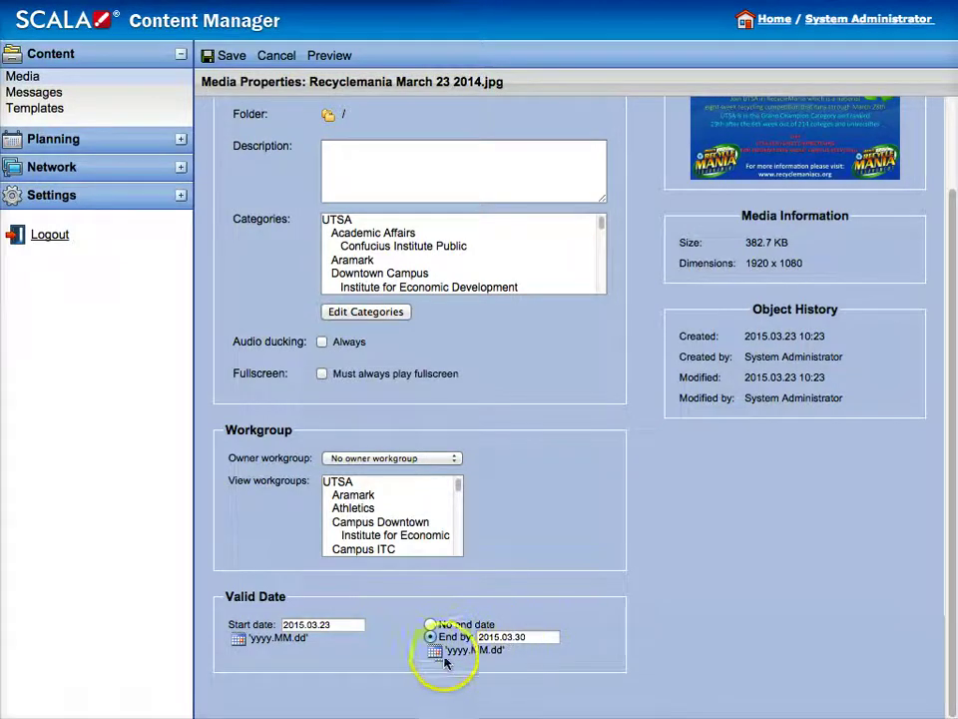
pyautogui.click(439, 653)
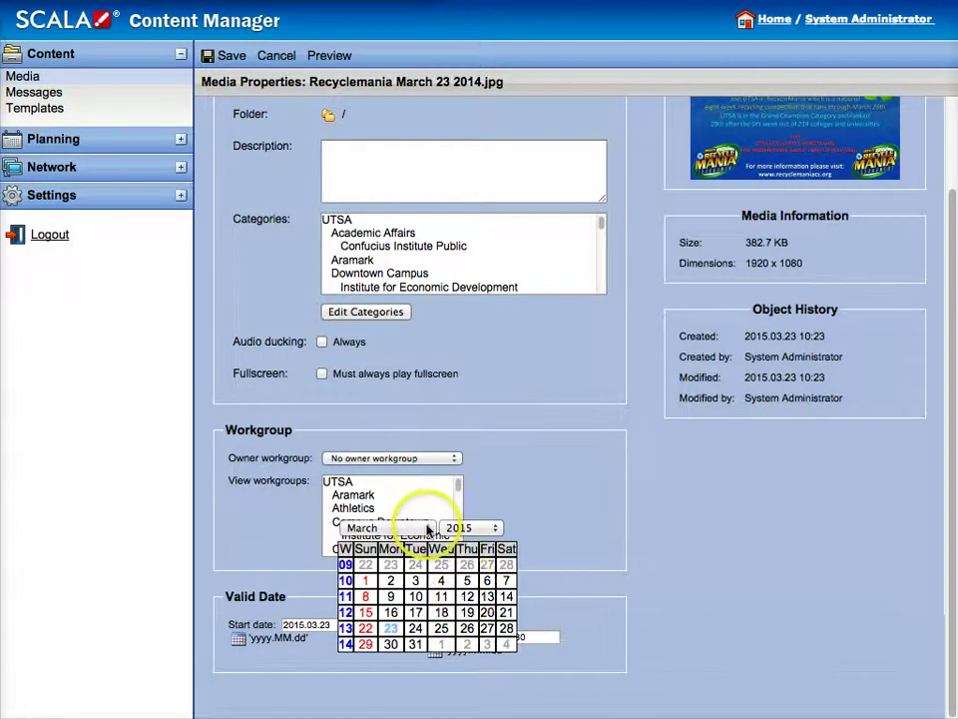
pyautogui.click(428, 528)
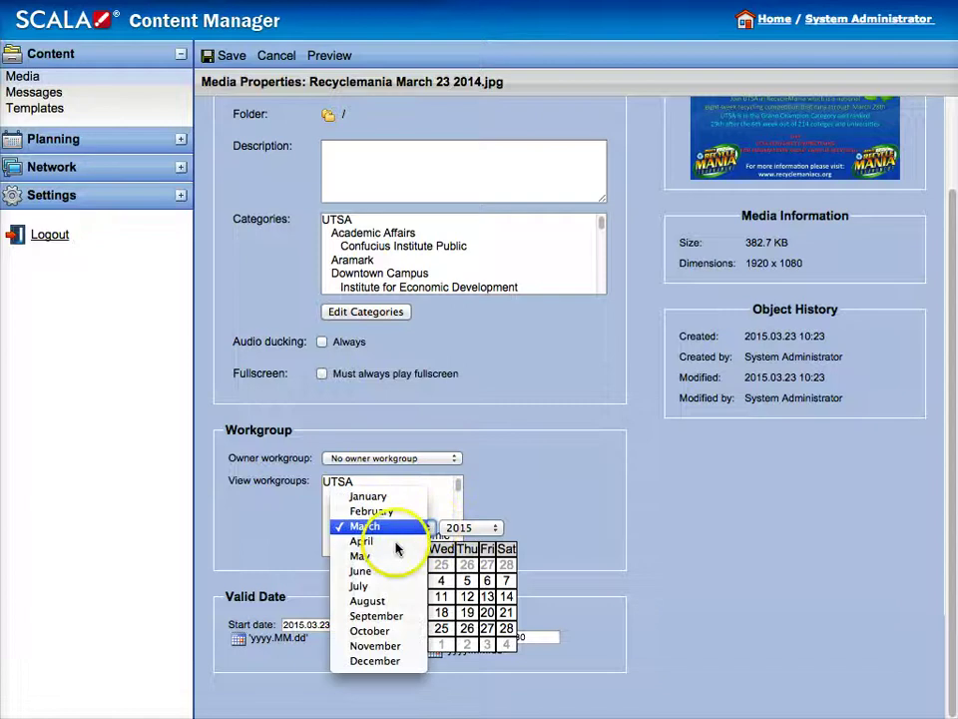
pyautogui.click(468, 517)
pyautogui.click(469, 527)
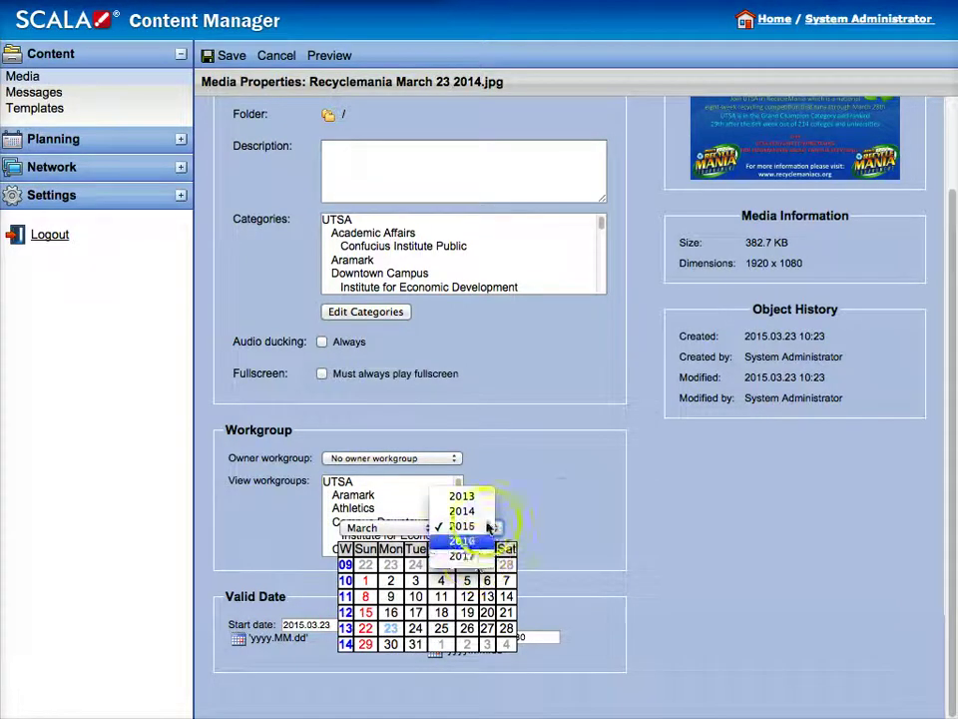
pyautogui.click(536, 616)
pyautogui.click(603, 552)
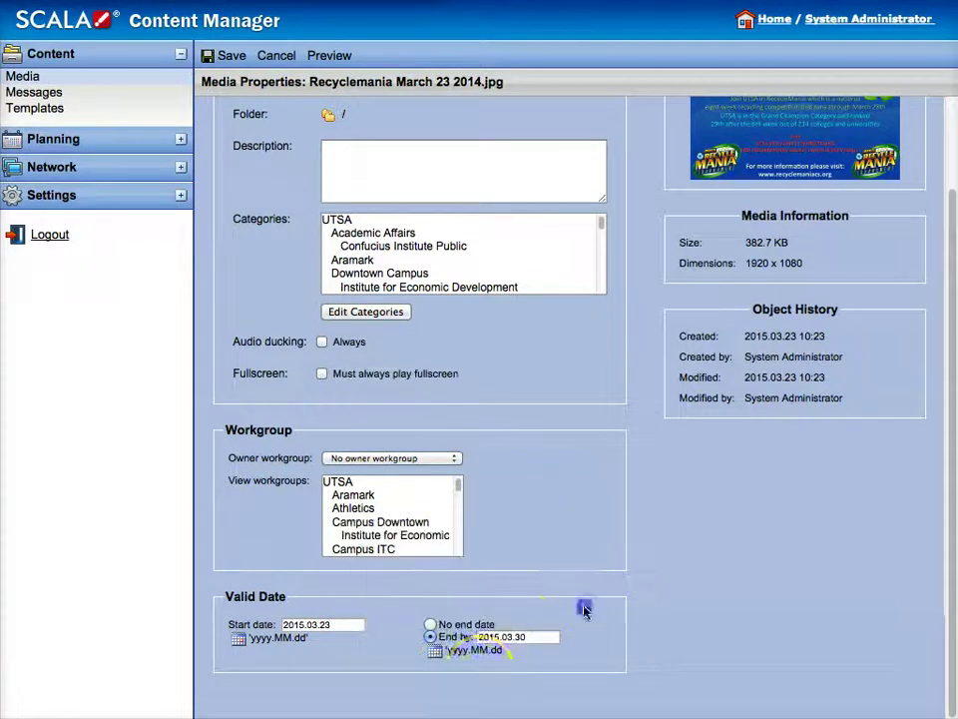
# Step: Save the media properties and open the Video Production playlist
pyautogui.click(227, 56)
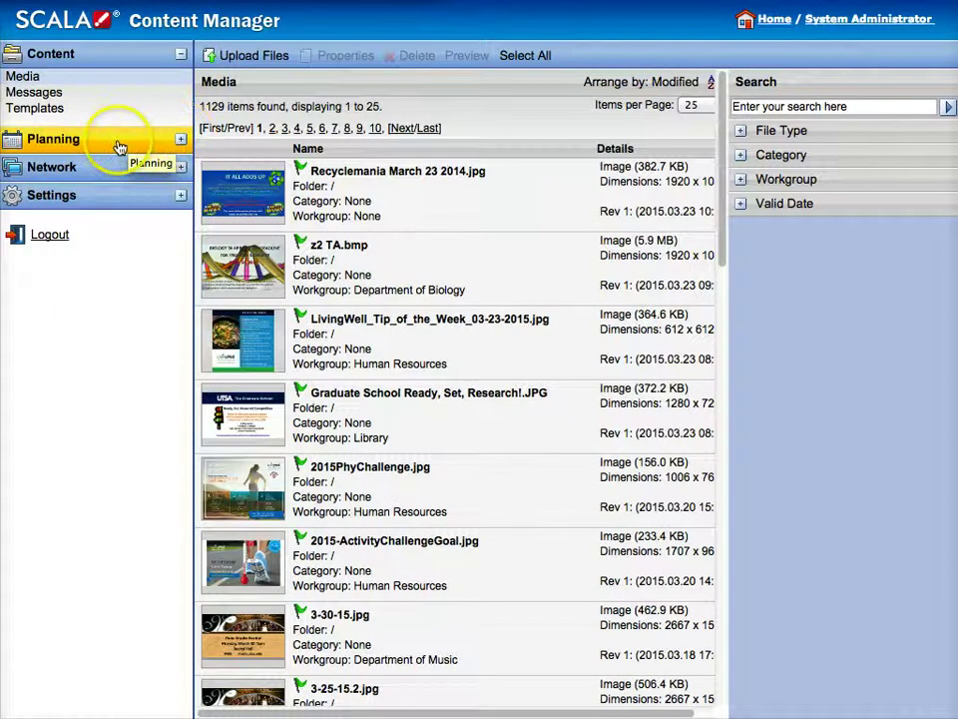
pyautogui.click(118, 148)
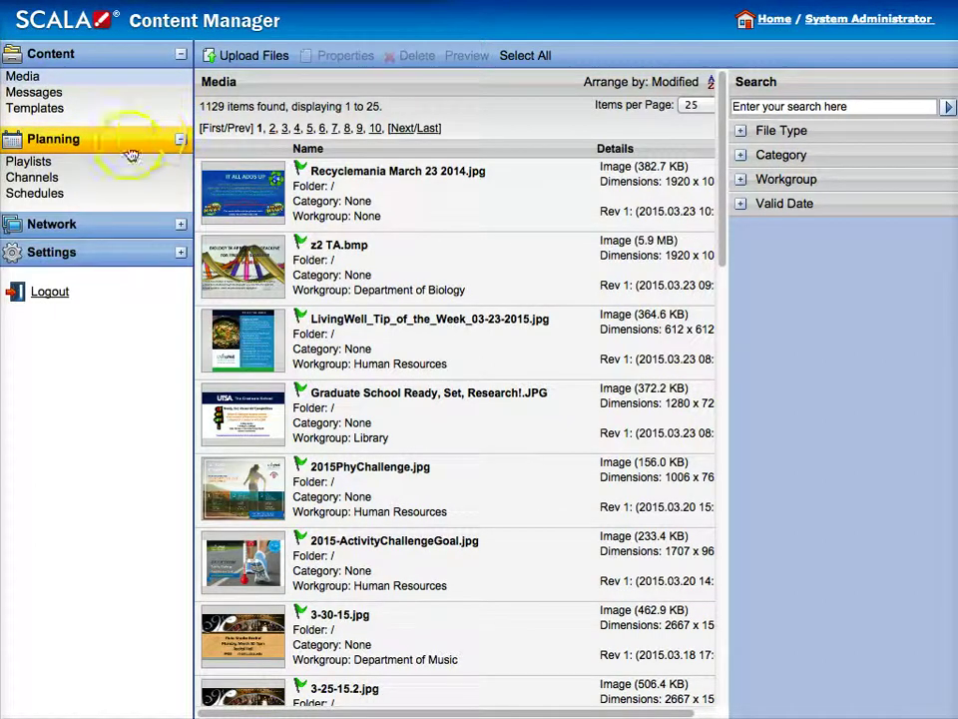
pyautogui.click(38, 162)
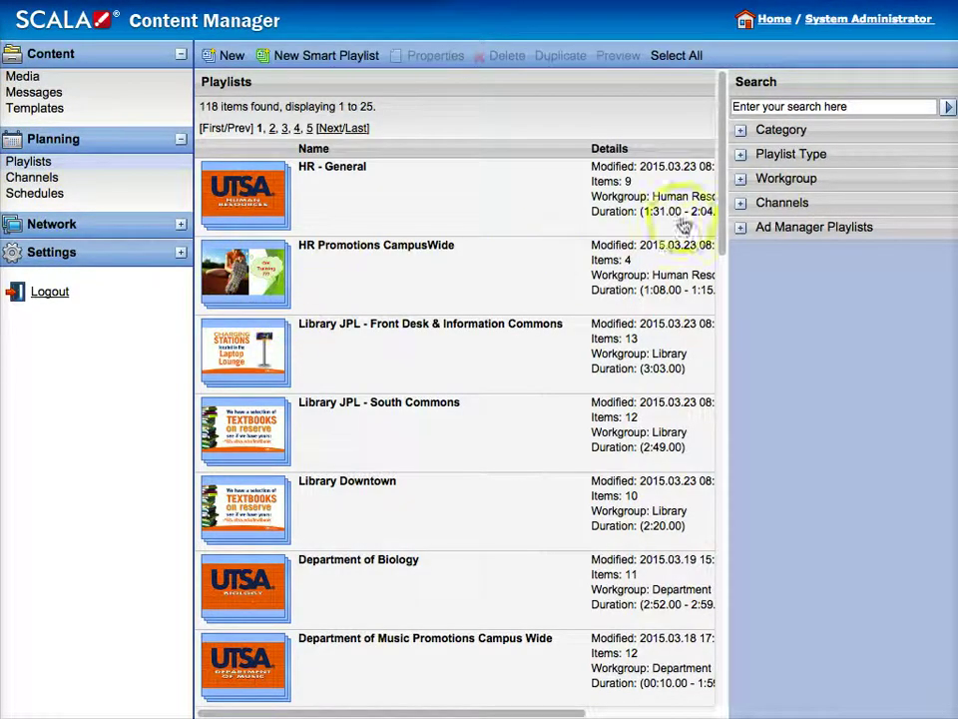
pyautogui.moveTo(721, 143); pyautogui.dragTo(732, 114)
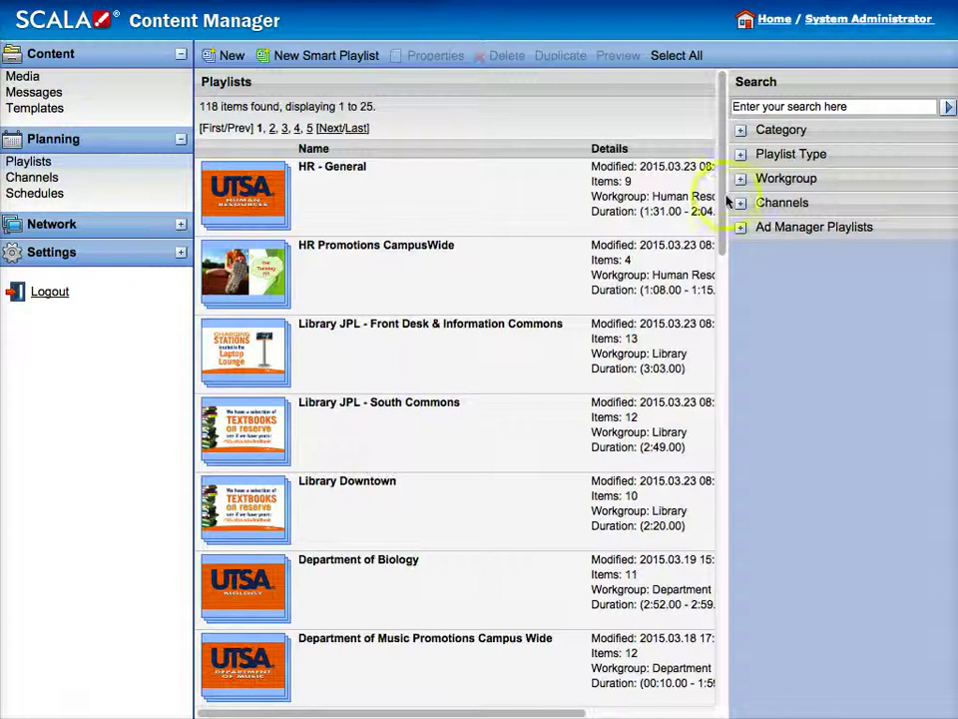
pyautogui.moveTo(723, 171); pyautogui.dragTo(704, 242)
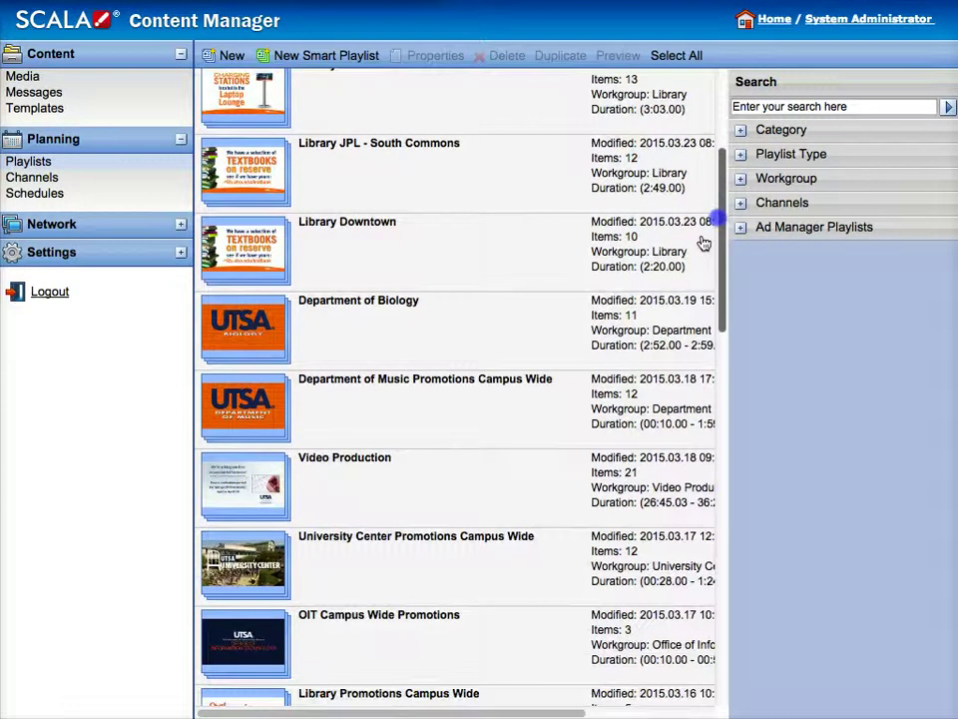
pyautogui.click(258, 479)
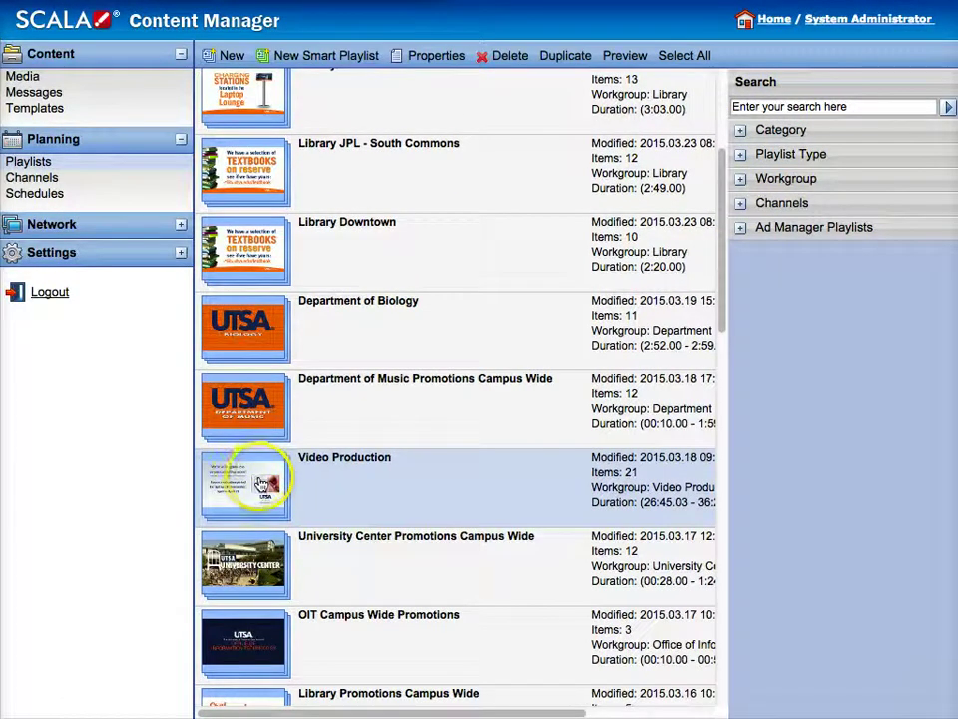
pyautogui.doubleClick(257, 481)
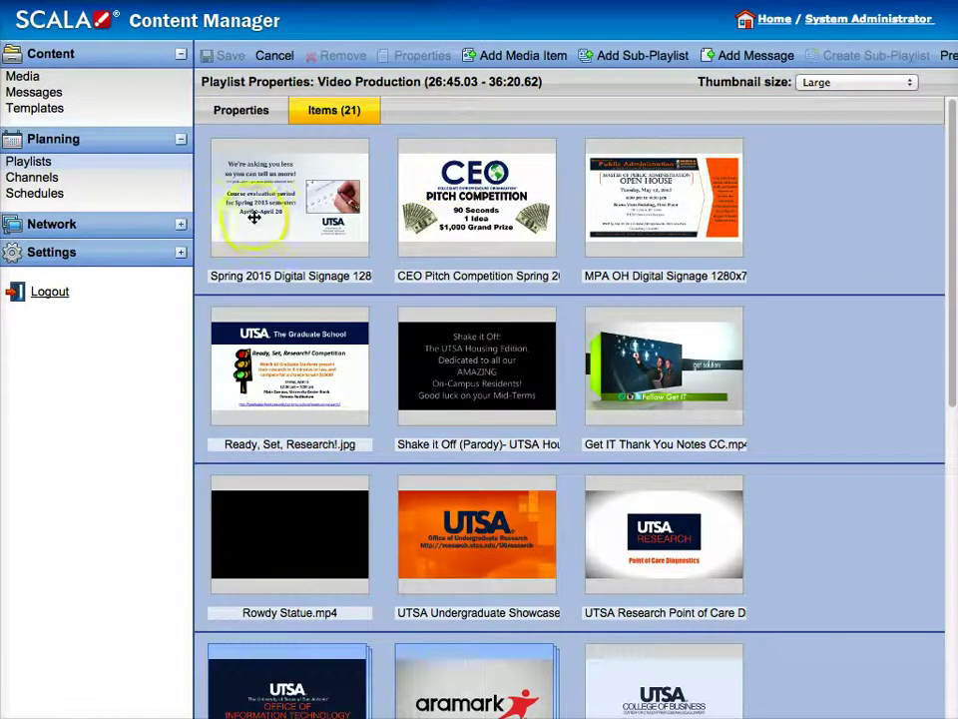
# Step: Add Recyclemania March 23 2014.jpg to the Video Production playlist and move it to the first position
pyautogui.click(255, 199)
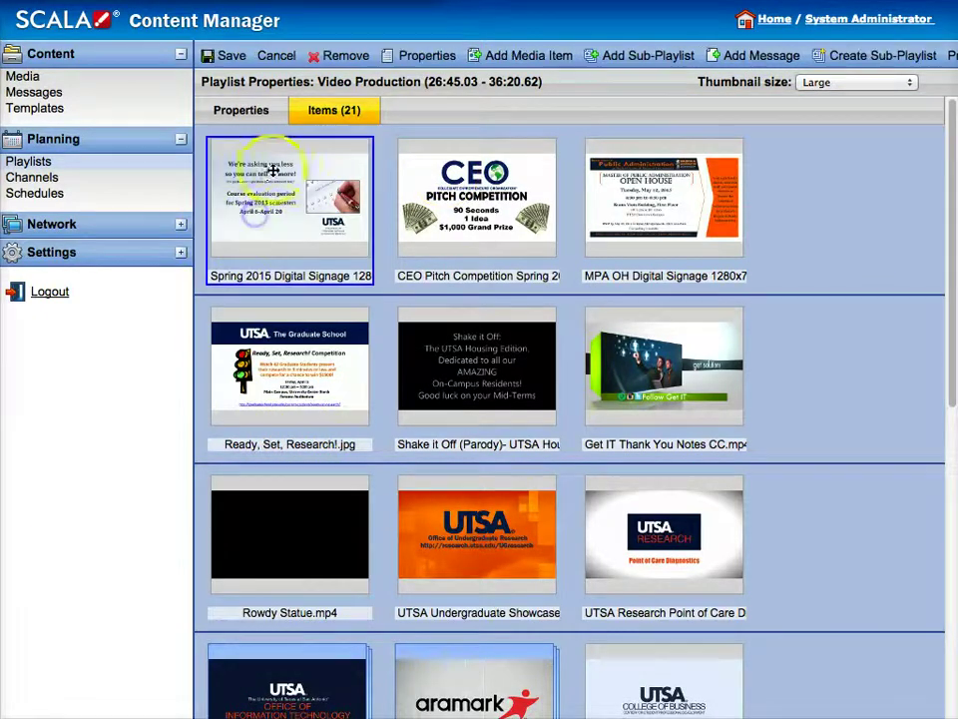
pyautogui.click(510, 58)
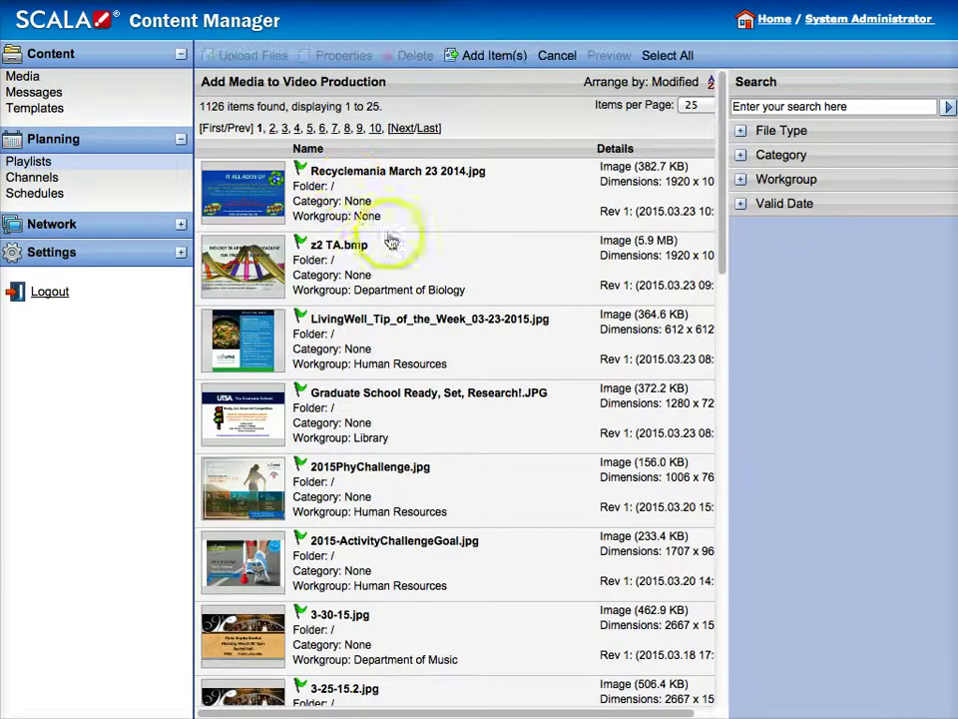
pyautogui.click(257, 192)
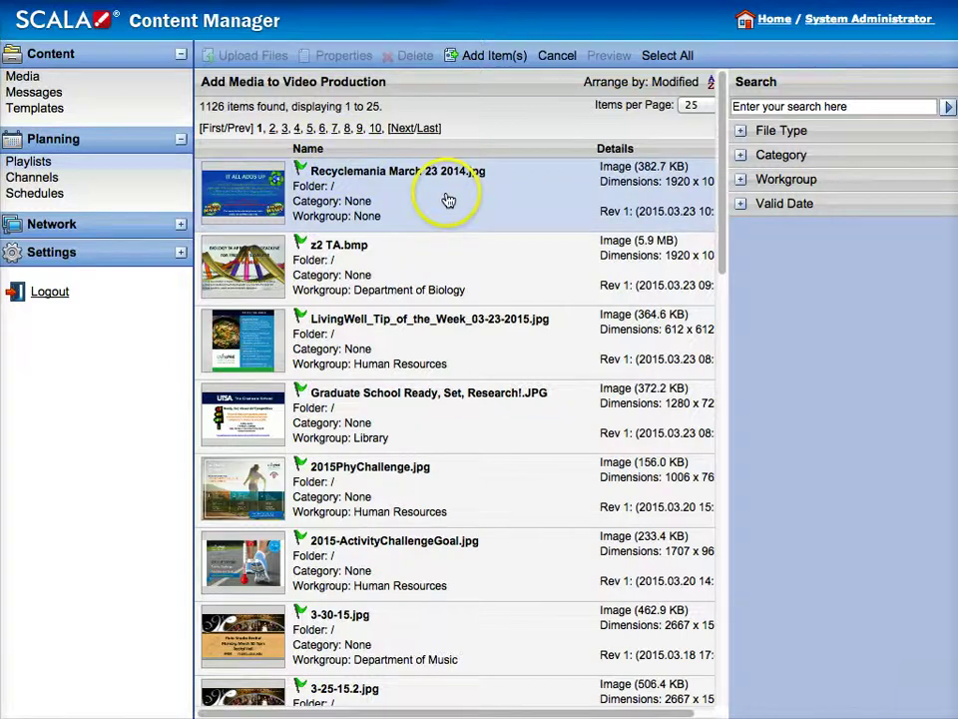
pyautogui.moveTo(448, 200); pyautogui.dragTo(240, 209)
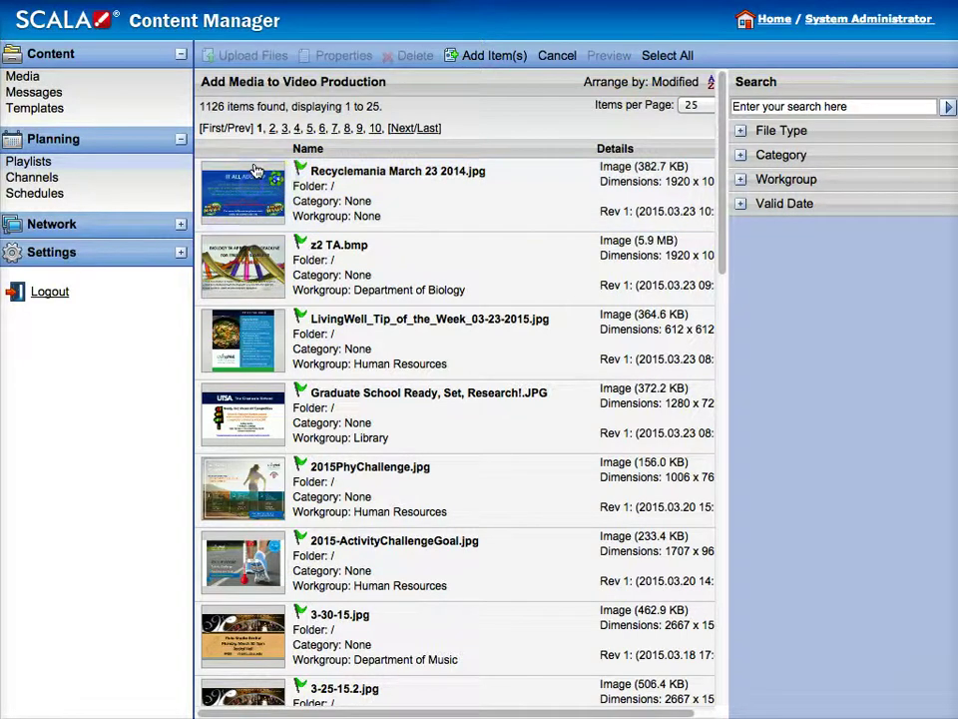
pyautogui.click(252, 175)
pyautogui.click(499, 58)
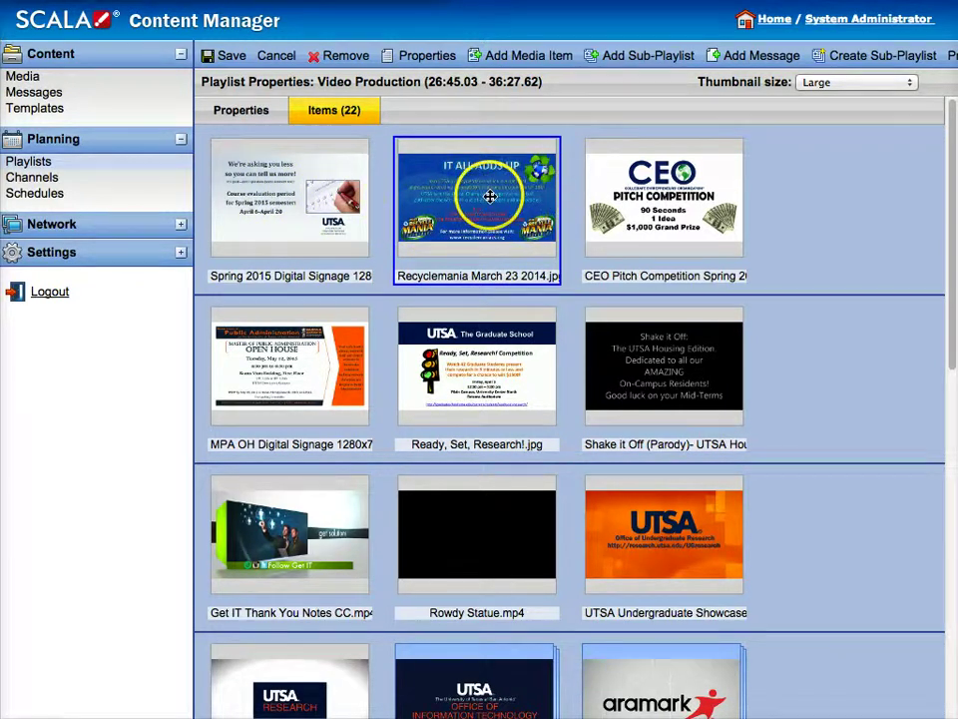
pyautogui.moveTo(489, 197); pyautogui.dragTo(317, 155)
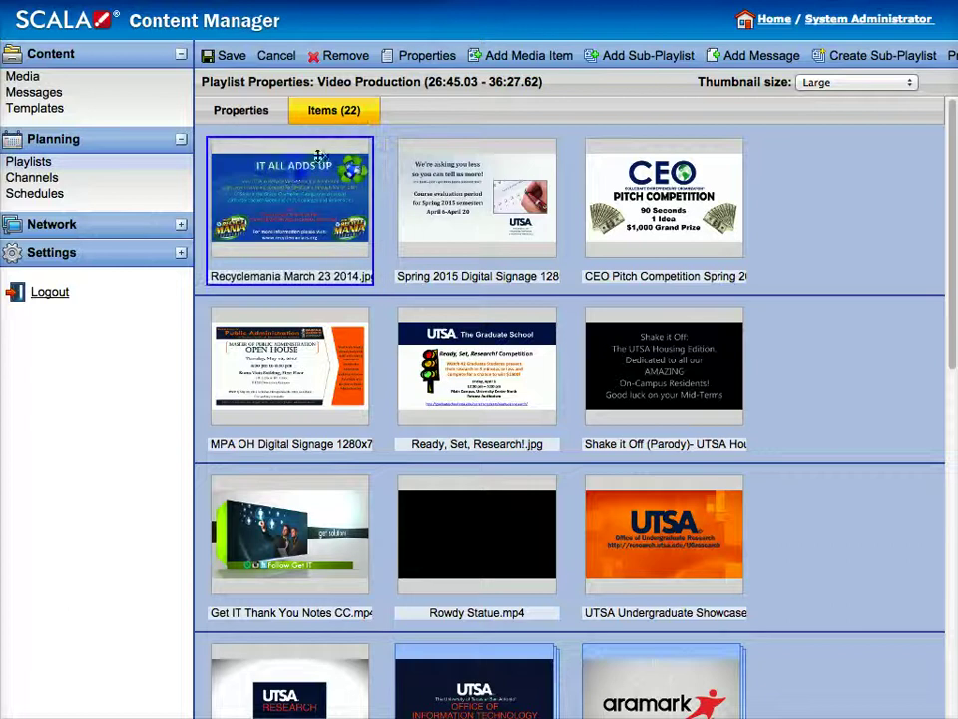
# Step: Set the item duration of the Recyclemania image in the playlist to 00:00:20
pyautogui.doubleClick(295, 204)
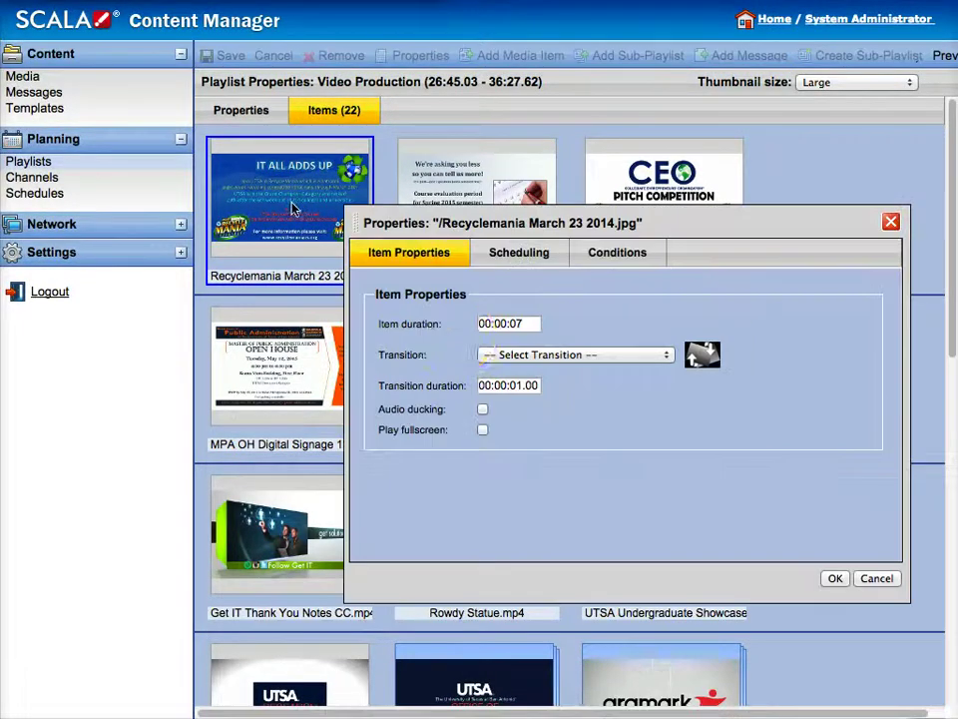
pyautogui.moveTo(520, 221); pyautogui.dragTo(372, 180)
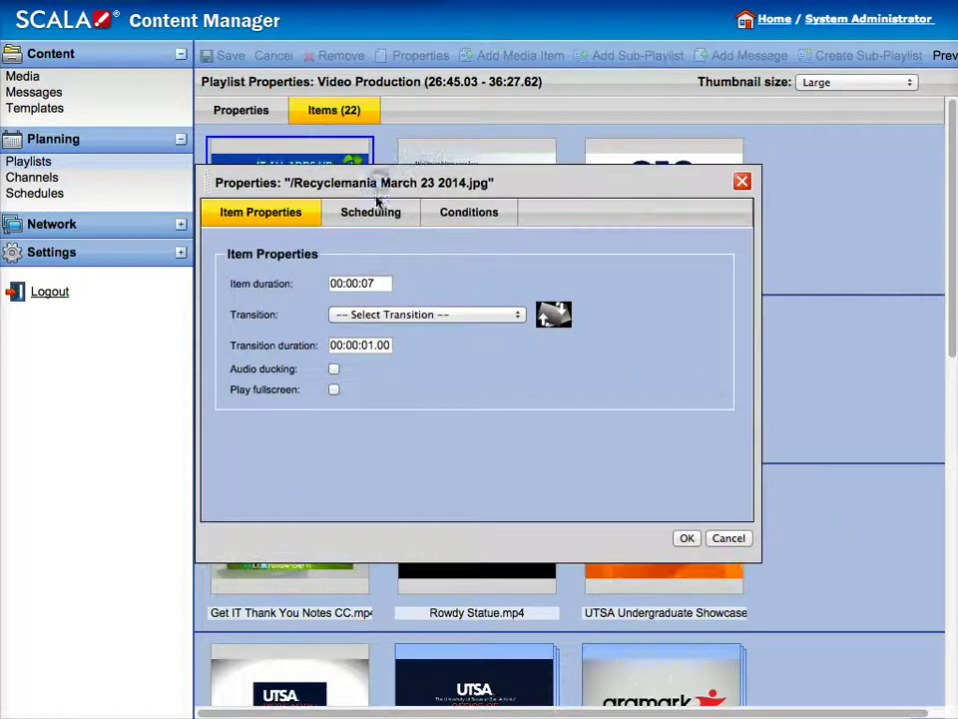
pyautogui.click(376, 284)
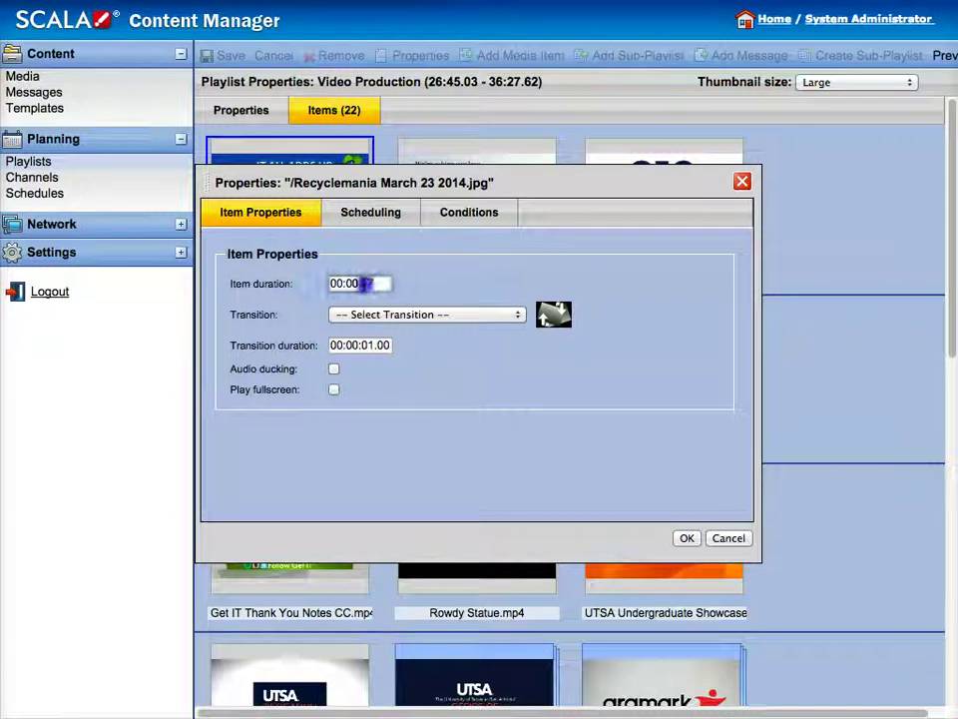
pyautogui.doubleClick(365, 284)
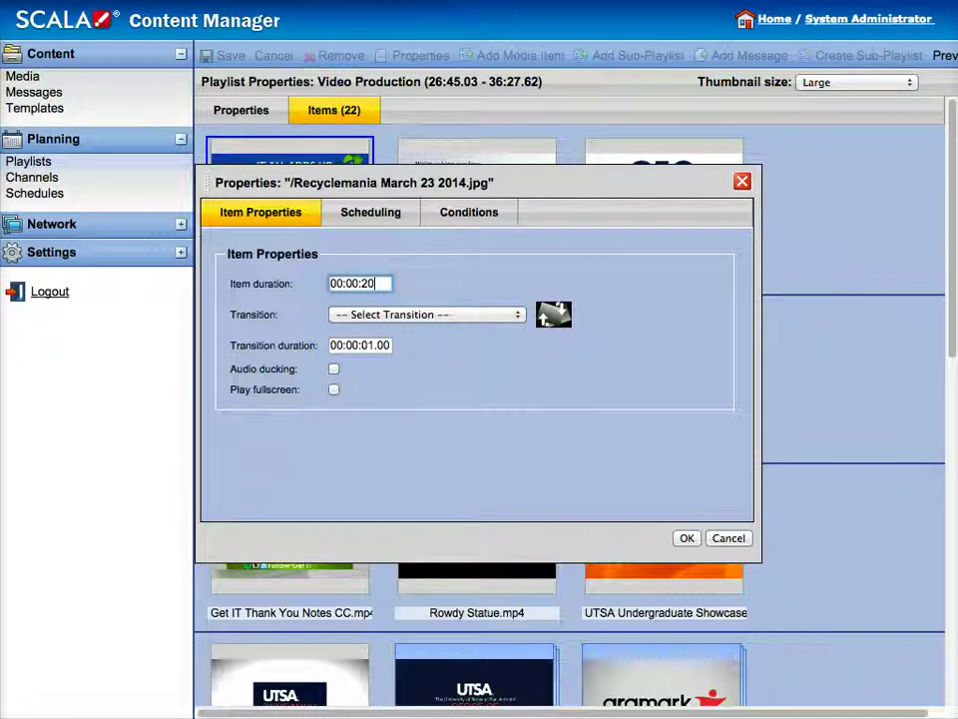
# Step: Enable the valid range 2015.03.23 to 2015.03.30 for the Recyclemania item's play period and save the playlist
pyautogui.click(371, 216)
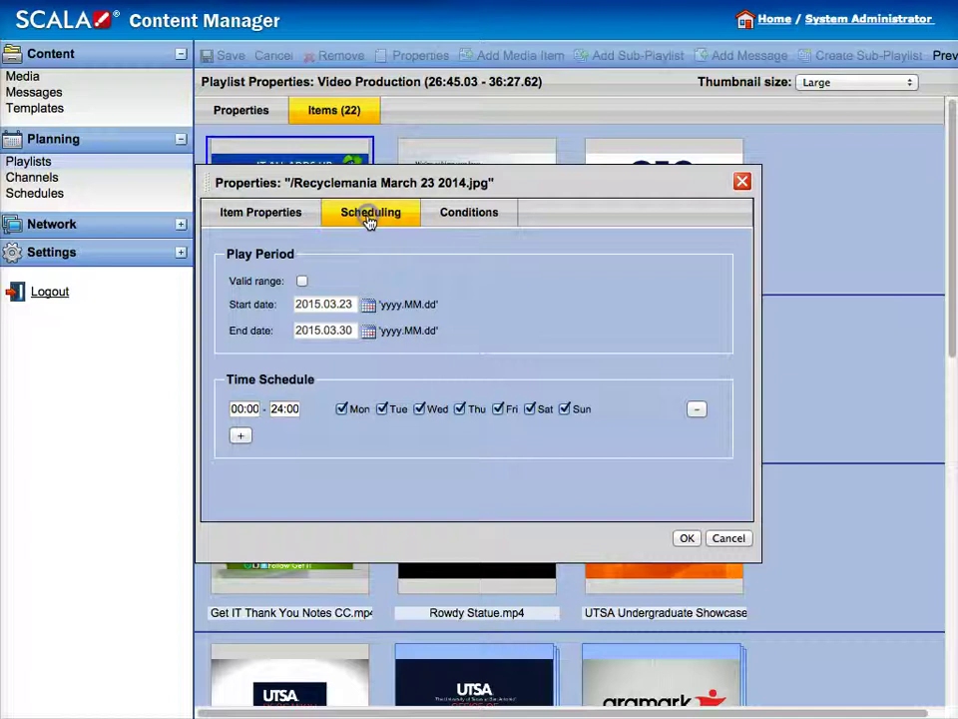
pyautogui.click(303, 282)
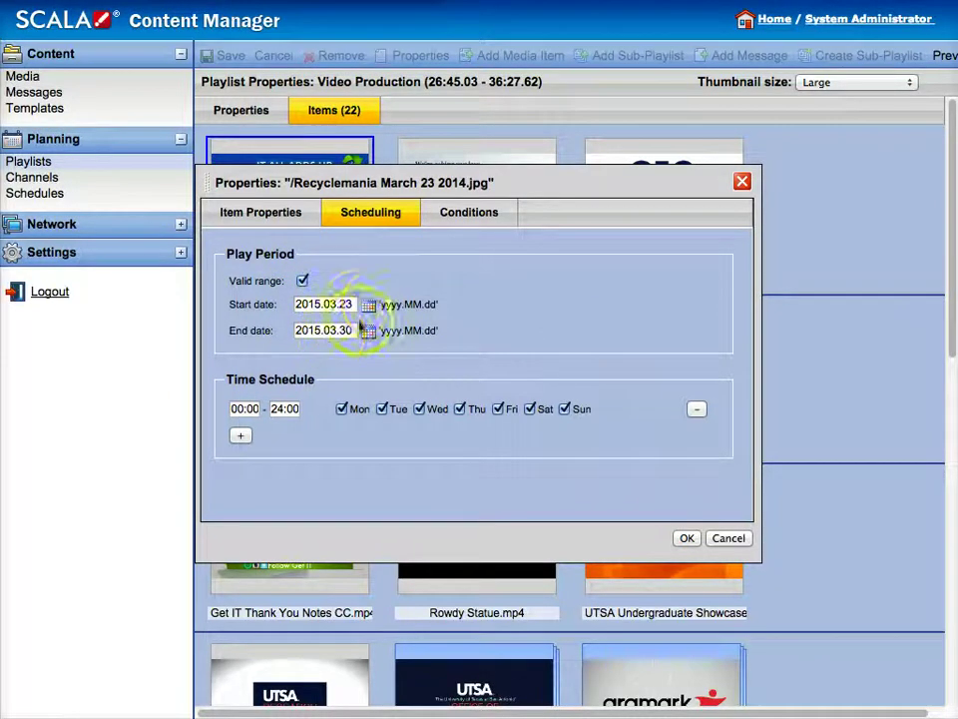
pyautogui.click(291, 303)
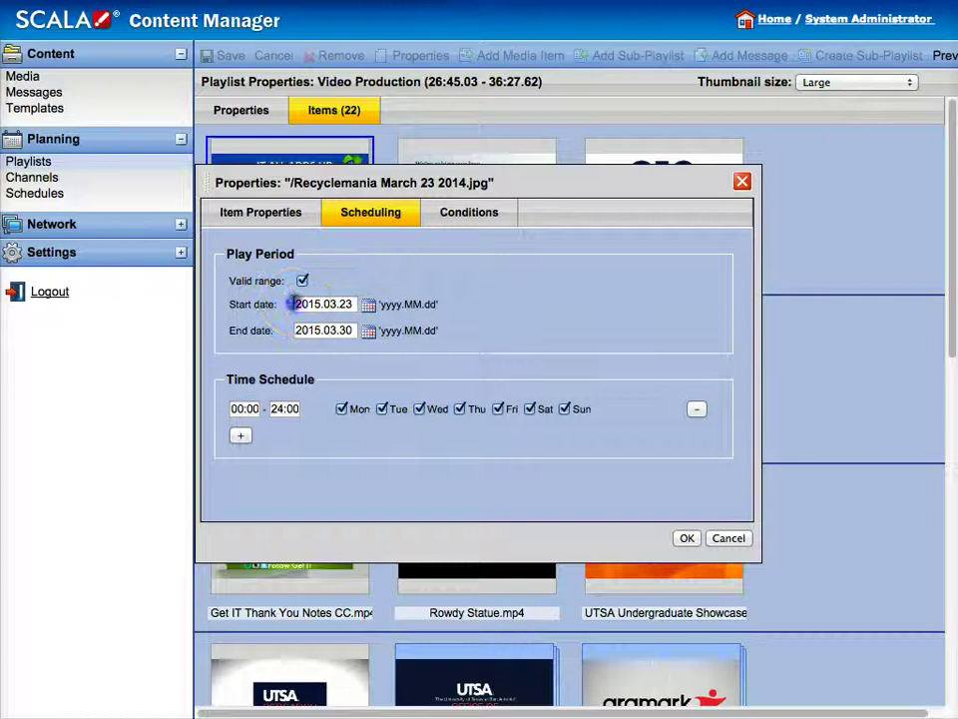
pyautogui.moveTo(292, 304); pyautogui.dragTo(375, 304)
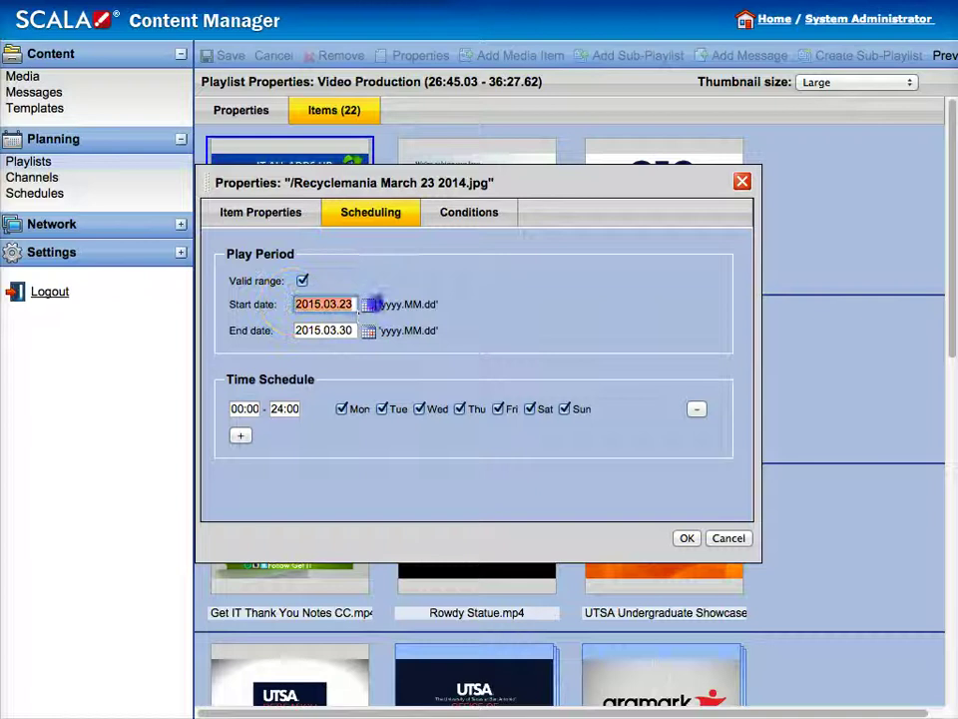
pyautogui.click(317, 330)
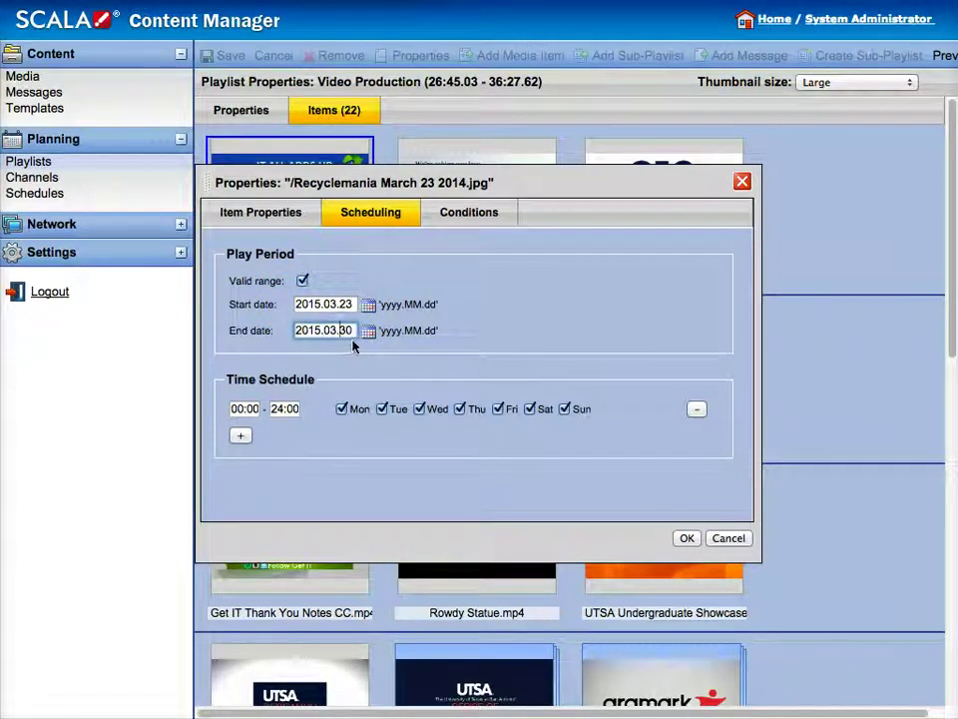
pyautogui.click(349, 340)
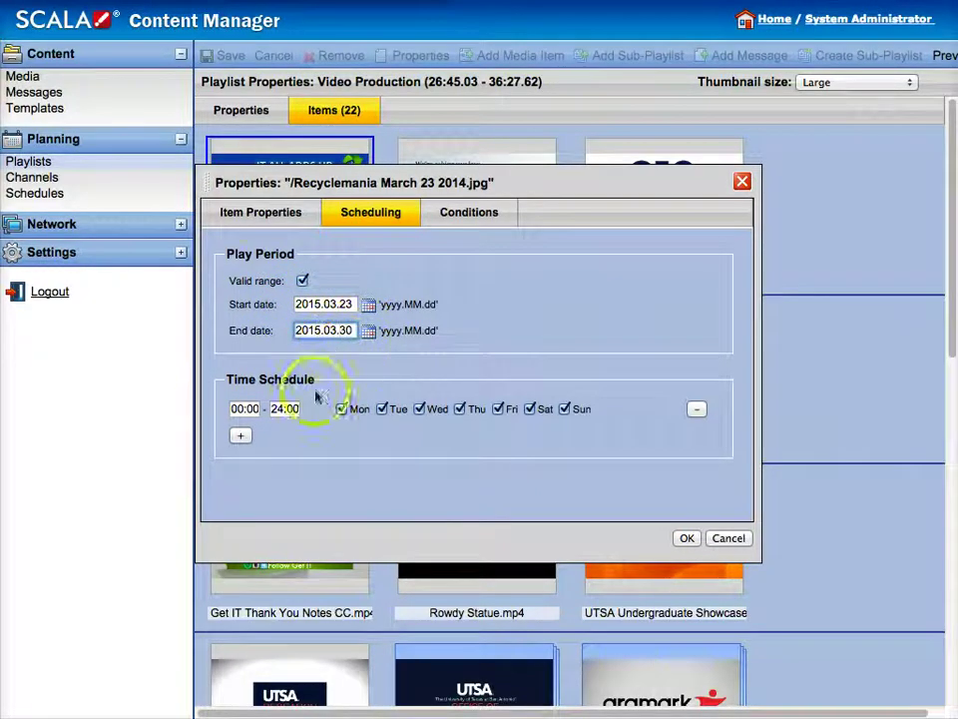
pyautogui.click(687, 541)
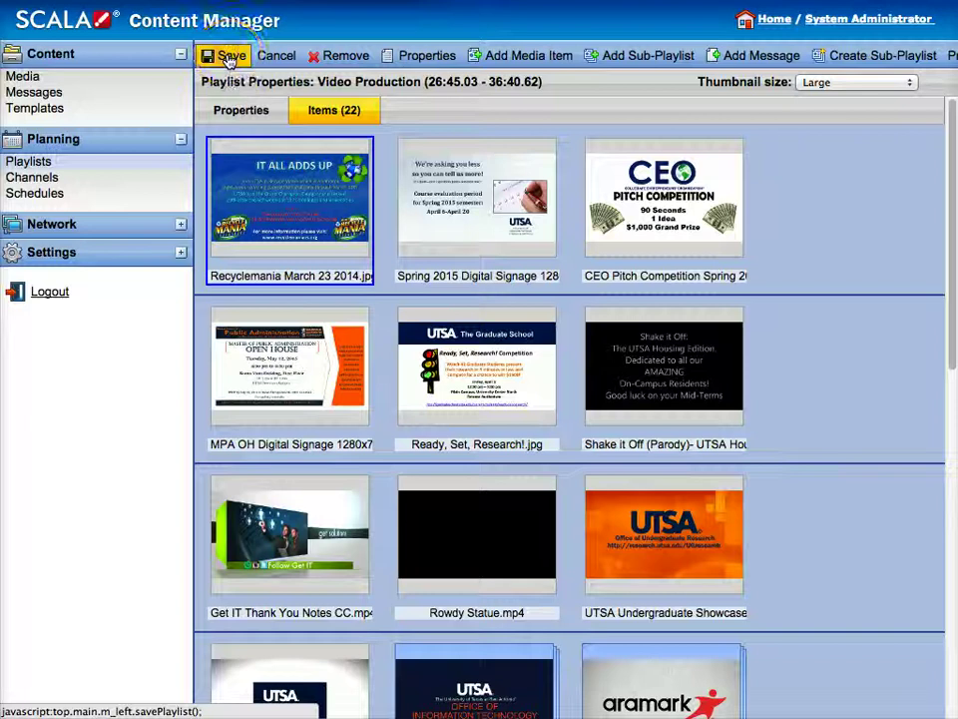
pyautogui.click(230, 58)
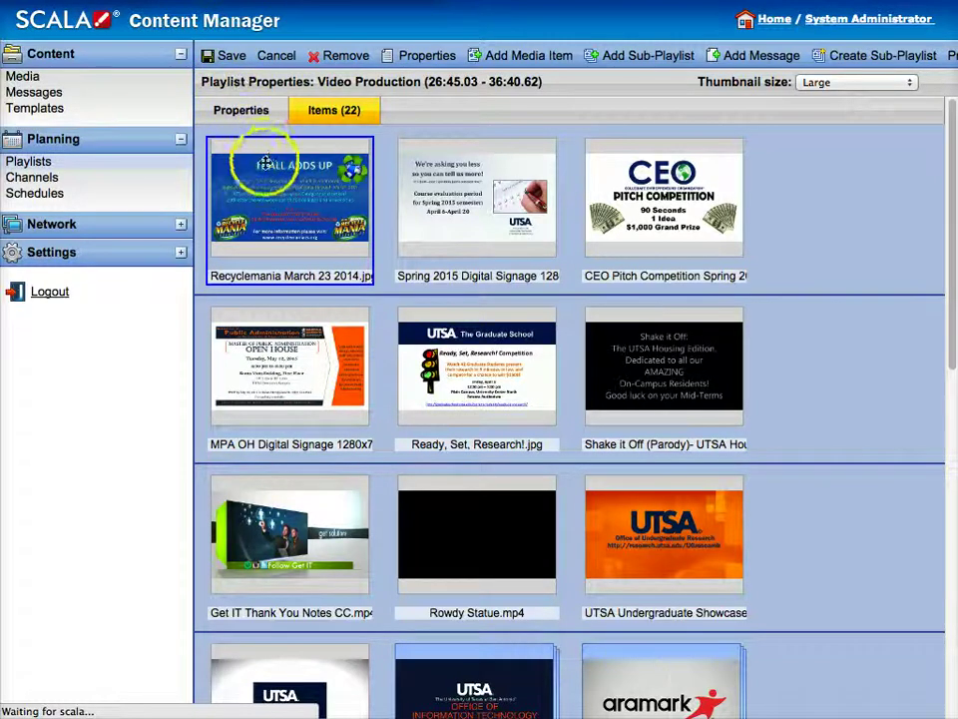